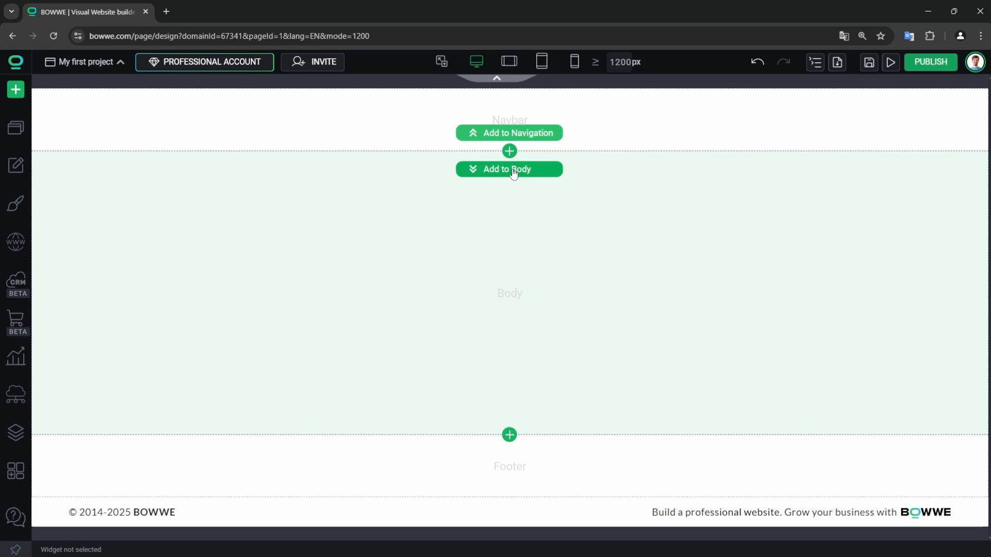
- Add the Columns section with a large title, three image cards and a single READ MORE button to the Body region
{"action": "left_click", "coordinate": [513, 174]}
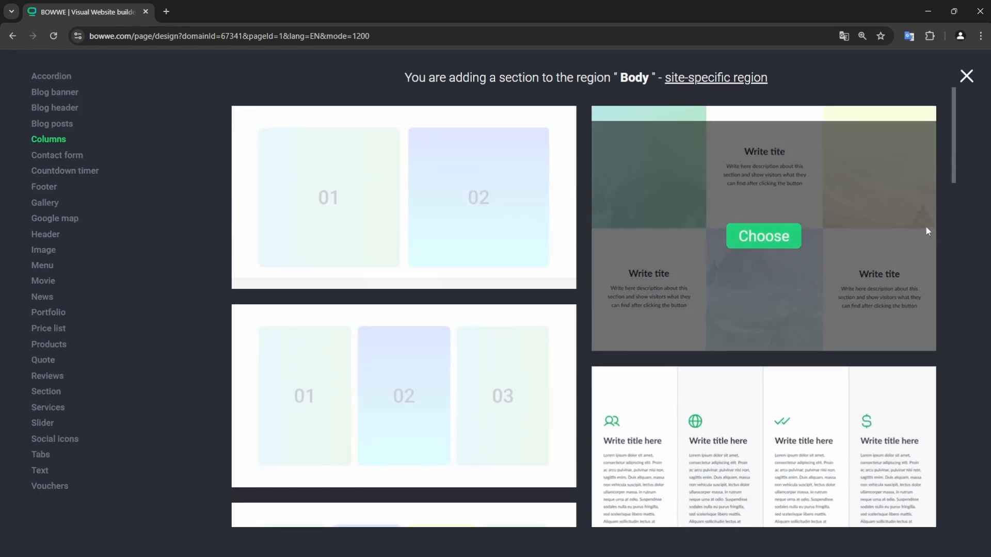
{"action": "left_click_drag", "start_coordinate": [952, 170], "coordinate": [968, 402]}
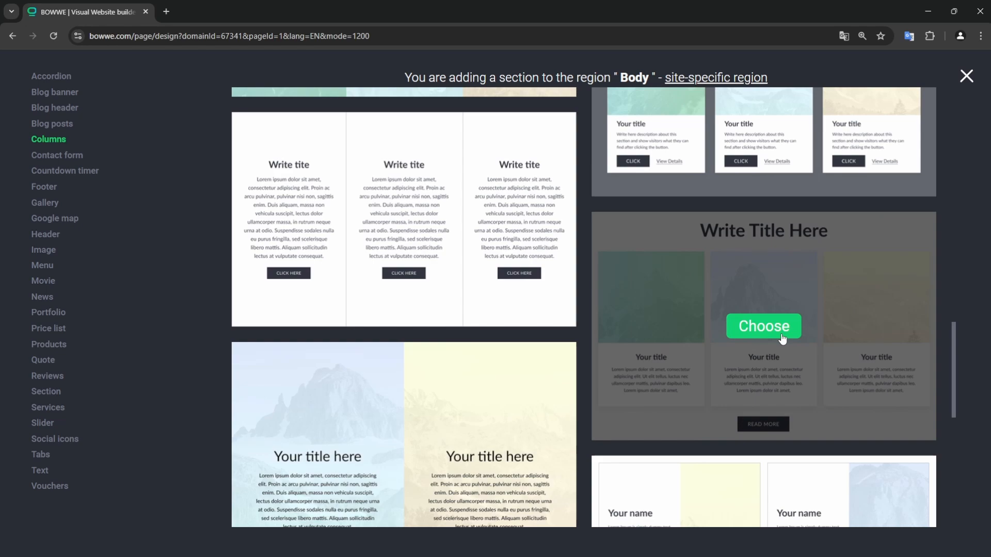
{"action": "left_click", "coordinate": [783, 339]}
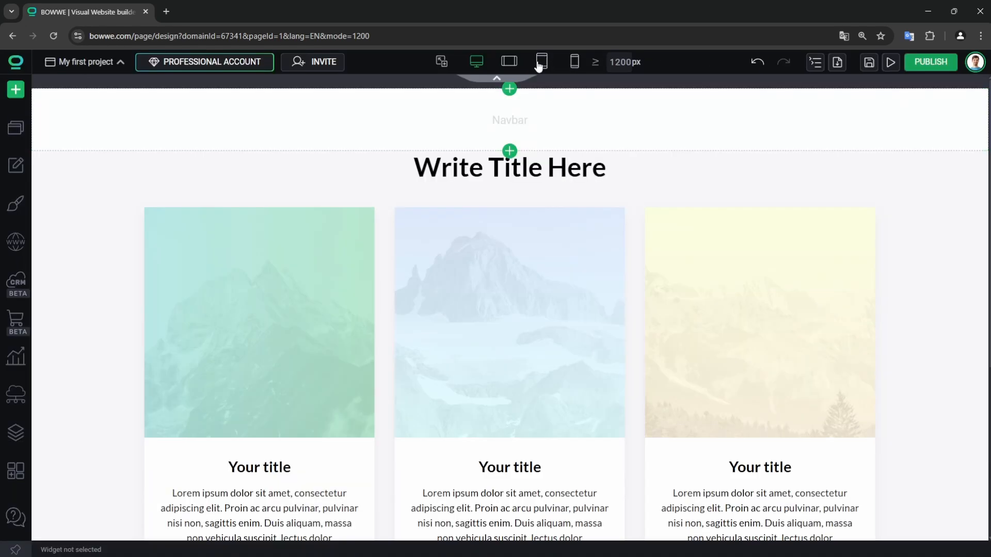
- Check how the section adapts at 1199 px and at the 414 px phone width, and return to the desktop view
{"action": "left_click", "coordinate": [510, 62]}
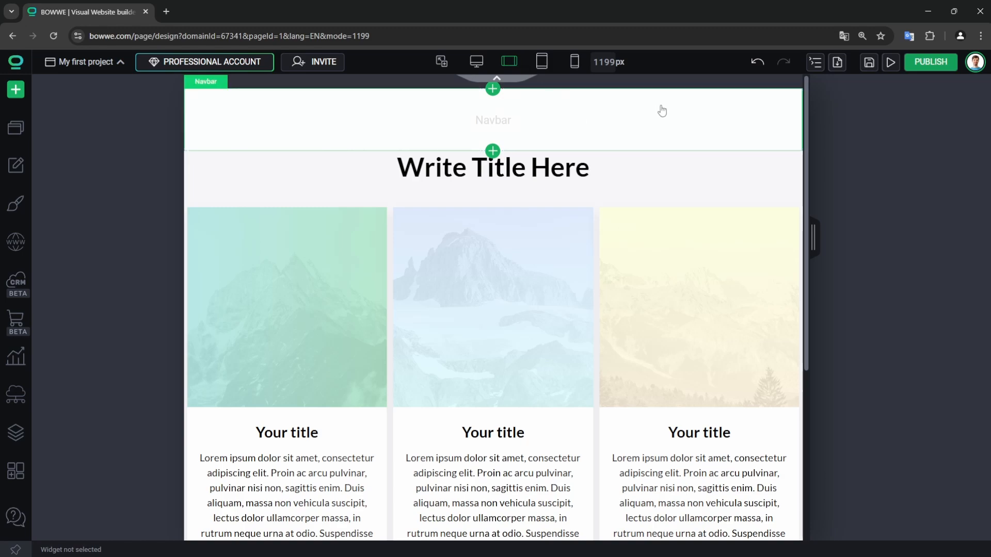
{"action": "left_click", "coordinate": [574, 62]}
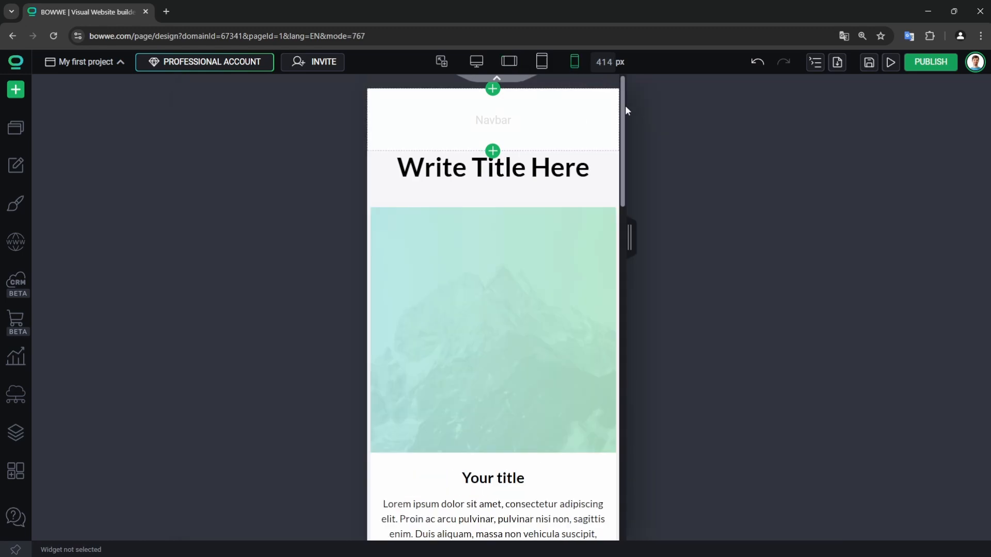
{"action": "left_click_drag", "start_coordinate": [625, 107], "coordinate": [632, 410]}
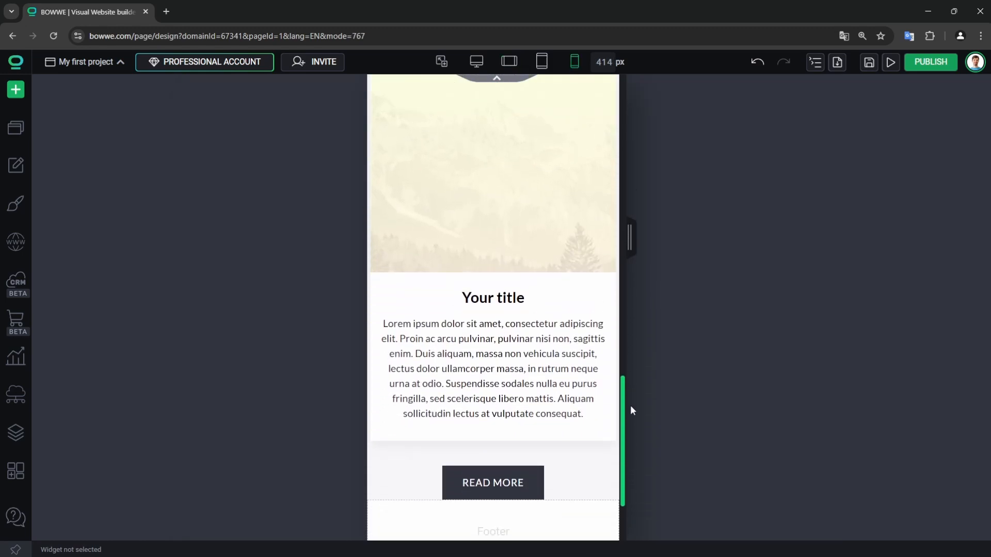
{"action": "left_click", "coordinate": [476, 62]}
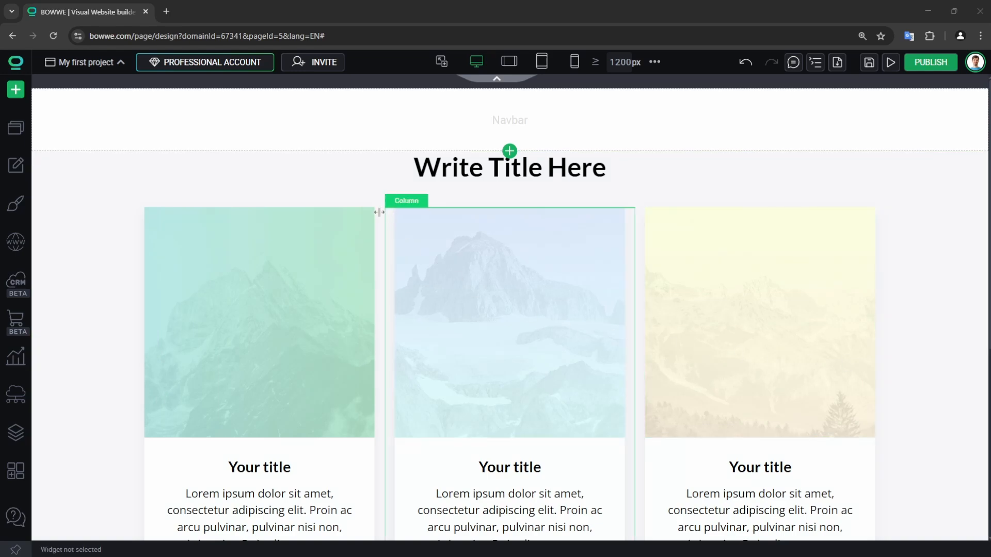
- Replace the section heading "Write Title Here" with "About us"
{"action": "left_click", "coordinate": [338, 171]}
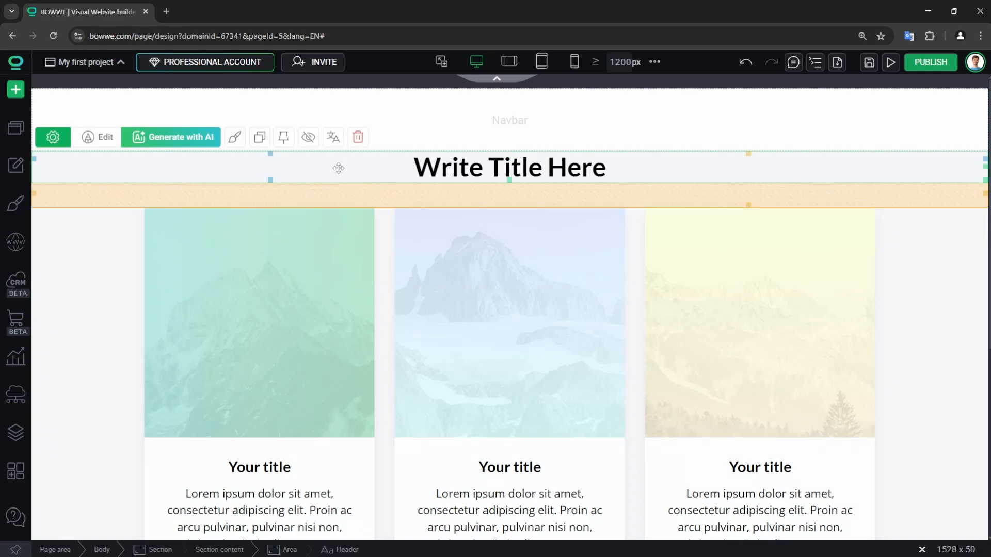
{"action": "left_click", "coordinate": [98, 138]}
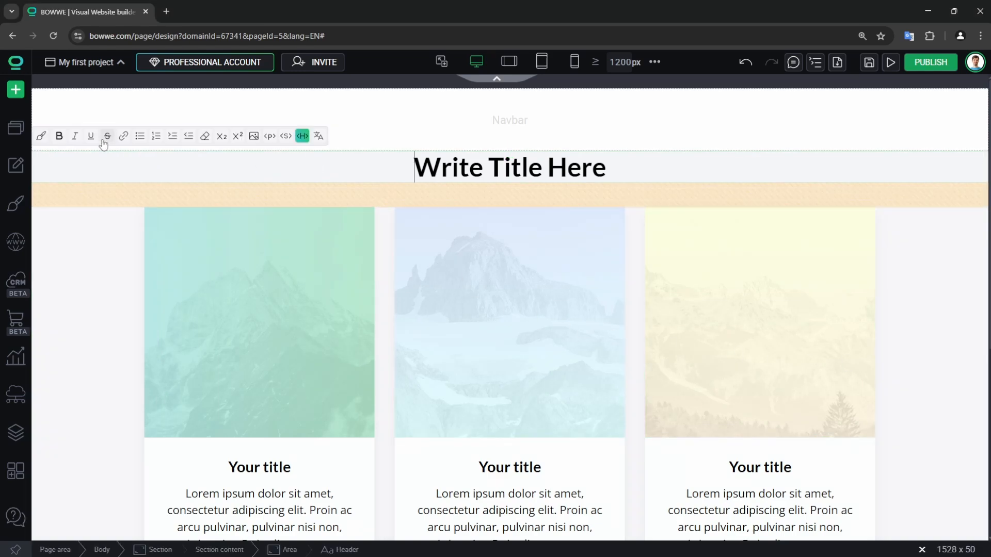
{"action": "triple_click", "coordinate": [530, 168]}
{"action": "type", "text": "About us"}
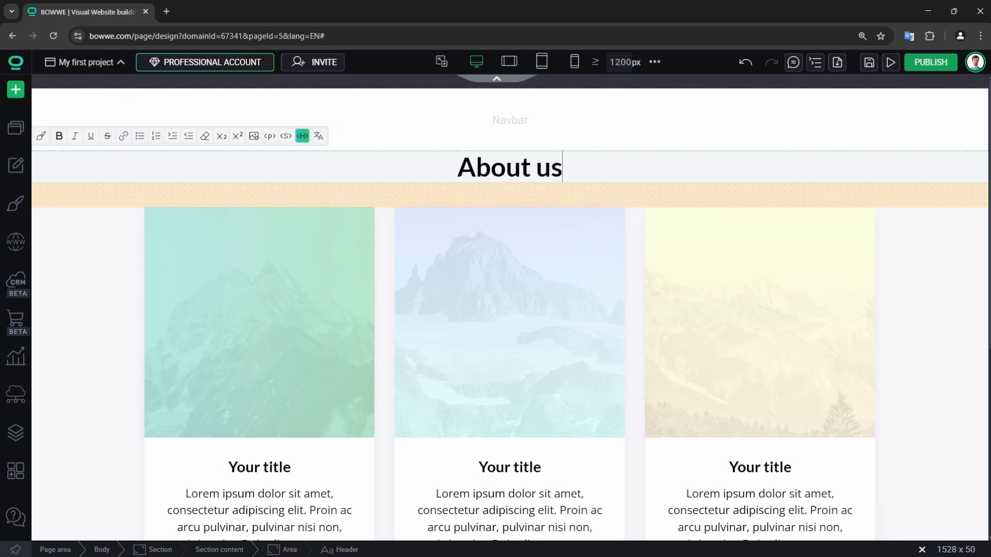
{"action": "key", "text": "Escape"}
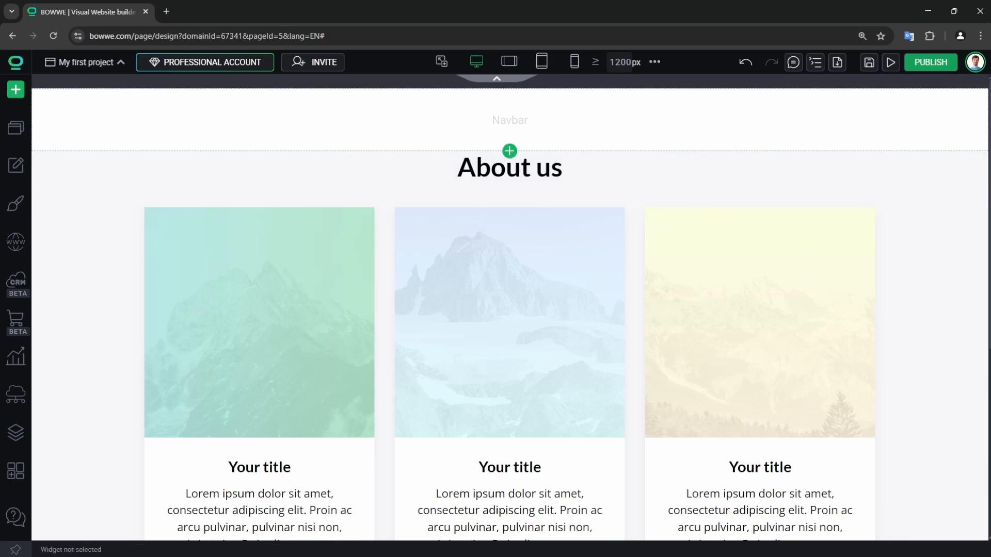
- Set the site-wide Text typography style to 18 px Open Sans with a font weight heavier than light
{"action": "left_click", "coordinate": [13, 208]}
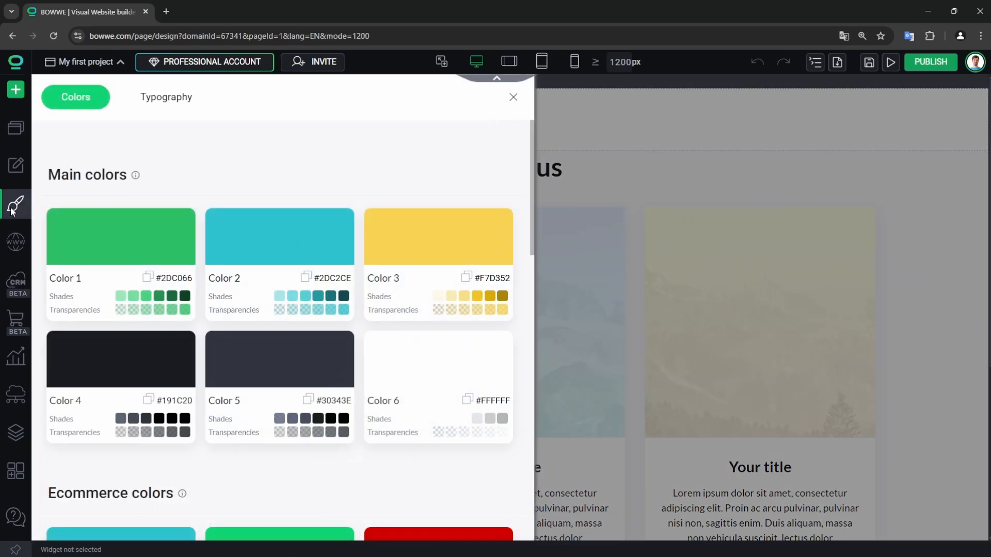
{"action": "left_click_drag", "start_coordinate": [535, 164], "coordinate": [535, 460]}
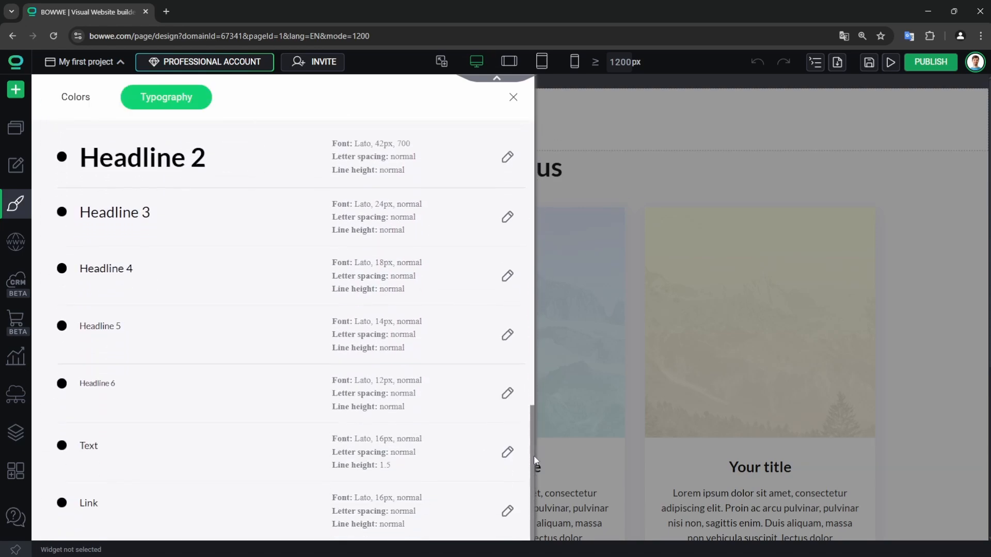
{"action": "left_click", "coordinate": [508, 454]}
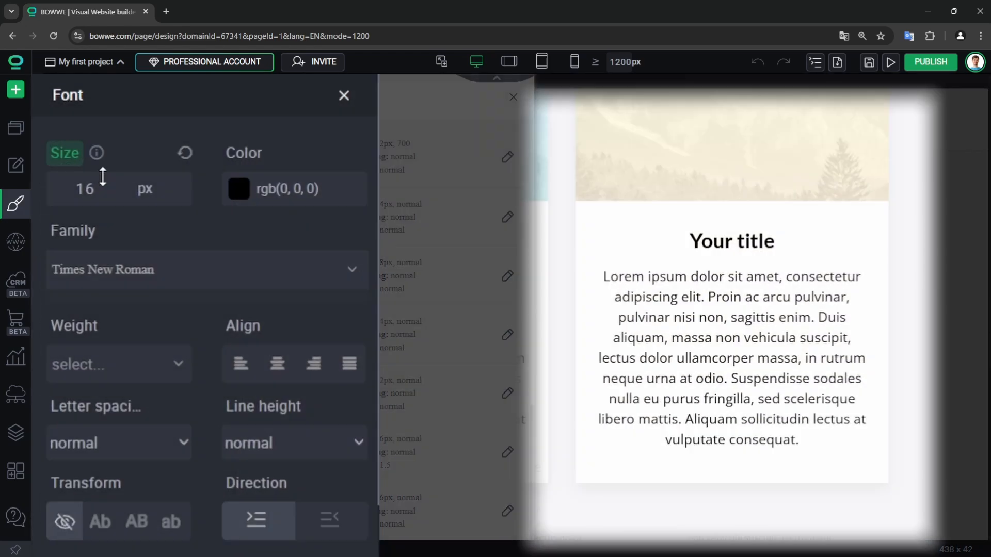
{"action": "mouse_move", "coordinate": [103, 176]}
{"action": "left_mouse_down"}
{"action": "mouse_move", "coordinate": [104, 165]}
{"action": "mouse_move", "coordinate": [105, 174]}
{"action": "left_mouse_up"}
{"action": "left_click", "coordinate": [162, 264]}
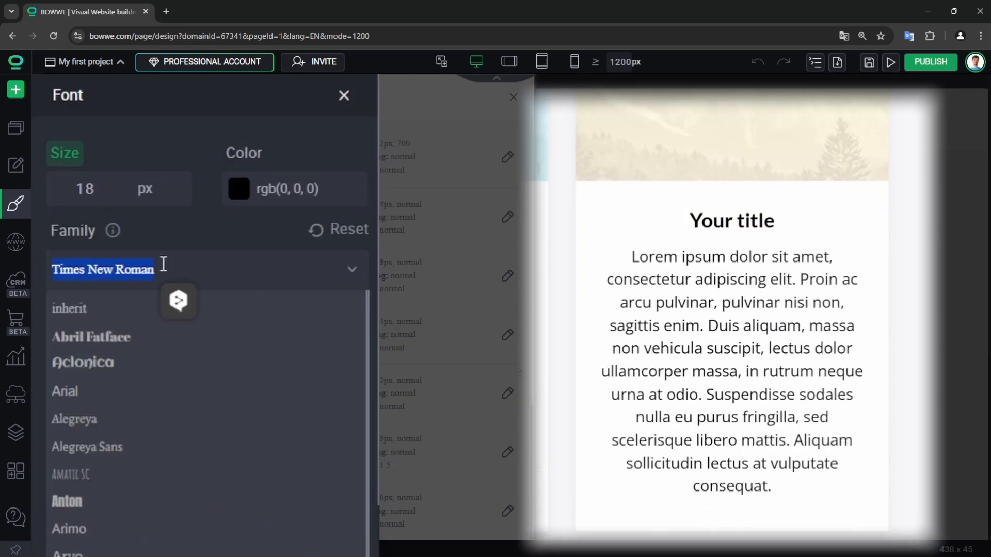
{"action": "type", "text": "open"}
{"action": "left_click", "coordinate": [85, 309]}
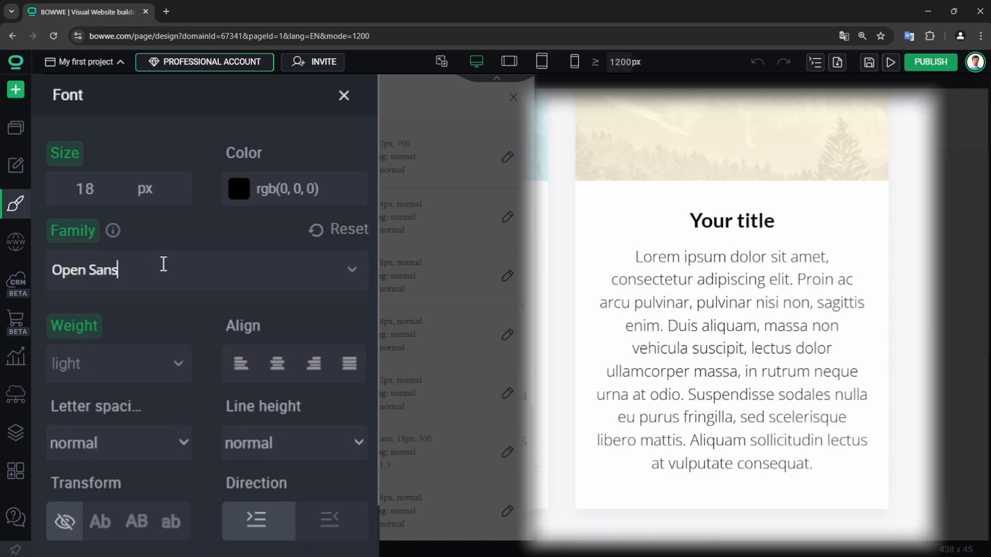
{"action": "left_click", "coordinate": [118, 365]}
{"action": "left_click", "coordinate": [115, 419]}
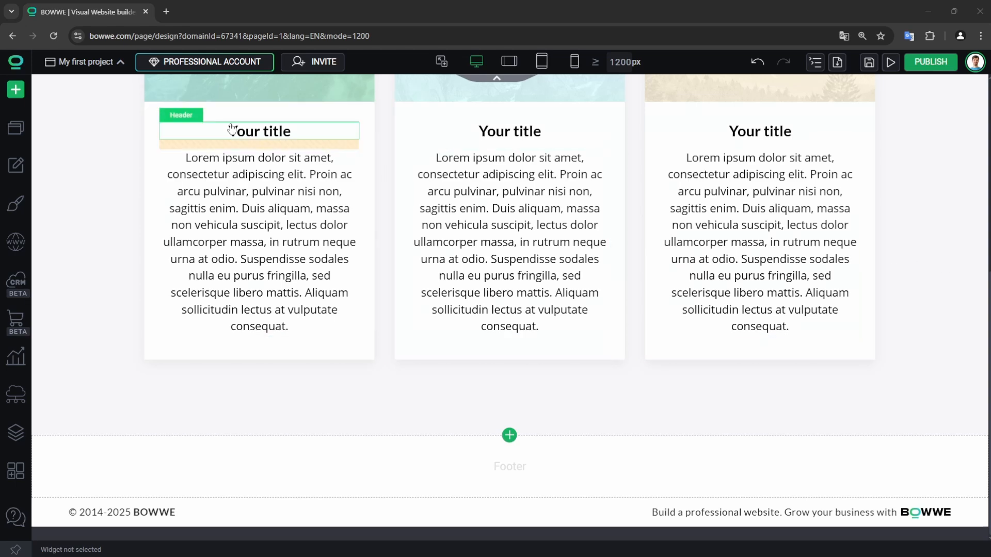
- Place a rectangular NORMAL button widget below the three columns in the section
{"action": "left_click", "coordinate": [19, 91]}
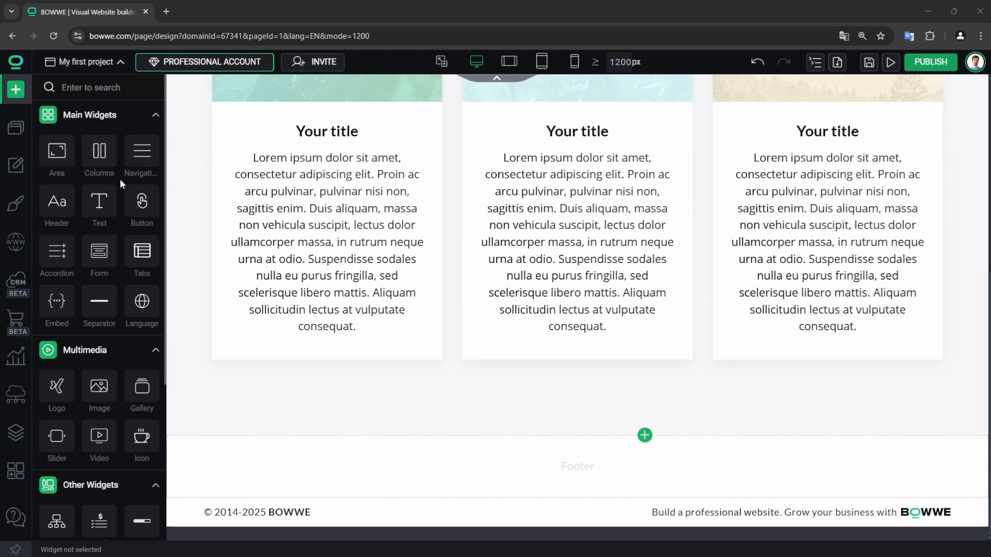
{"action": "left_click", "coordinate": [142, 203]}
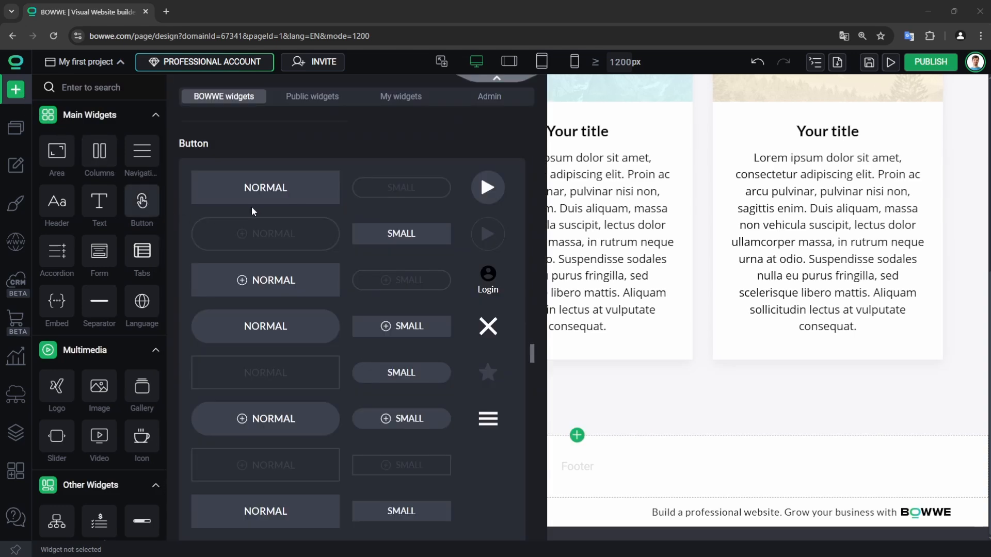
{"action": "left_click_drag", "start_coordinate": [300, 195], "coordinate": [575, 398]}
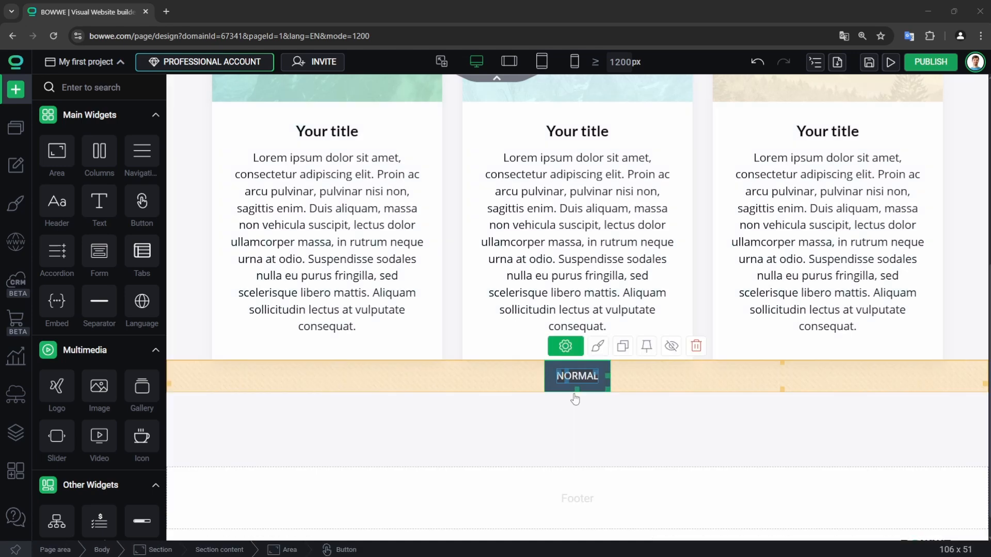
- Try aligning the new button to the right of its area and centre it horizontally again
{"action": "right_click", "coordinate": [578, 374]}
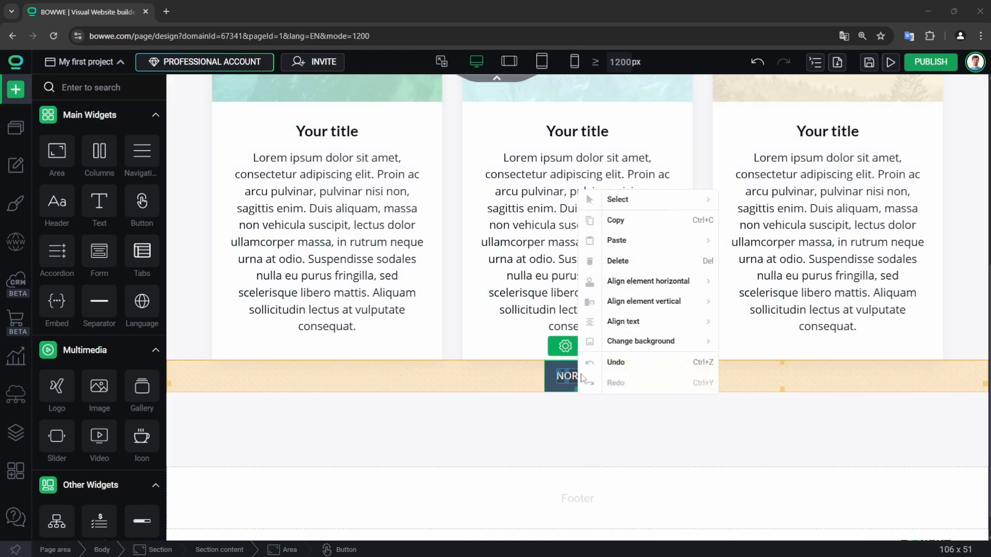
{"action": "mouse_move", "coordinate": [694, 282]}
{"action": "left_click", "coordinate": [766, 323]}
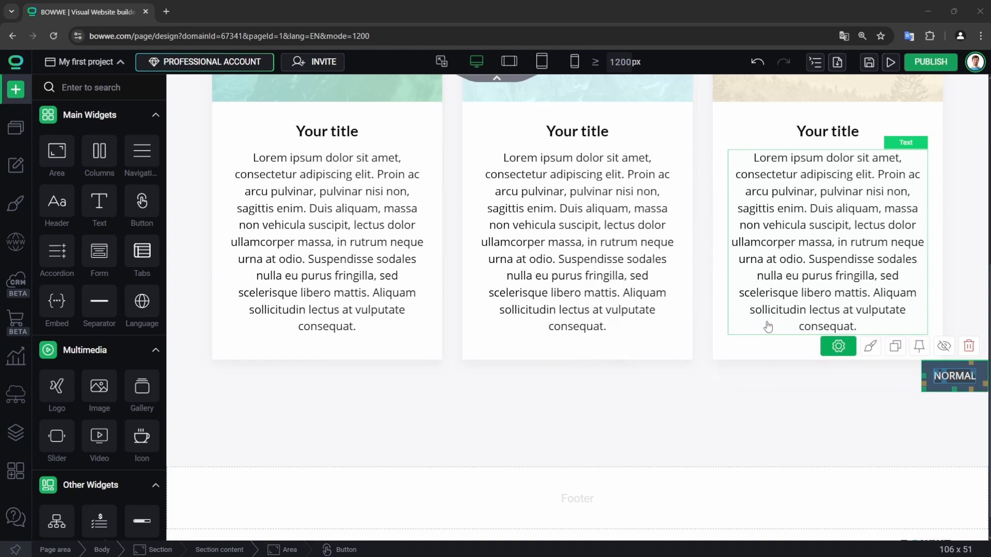
{"action": "right_click", "coordinate": [961, 381]}
{"action": "mouse_move", "coordinate": [847, 283]}
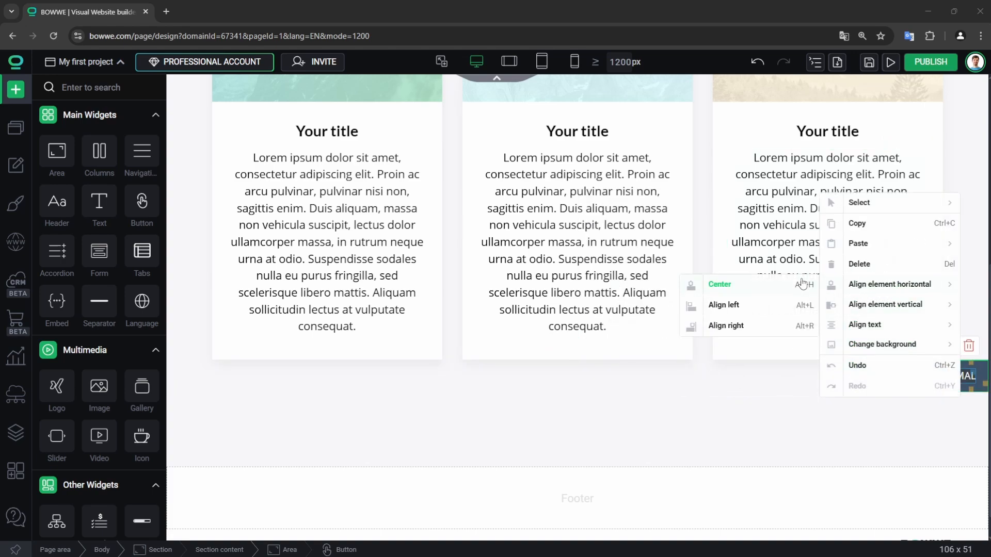
{"action": "left_click", "coordinate": [794, 285]}
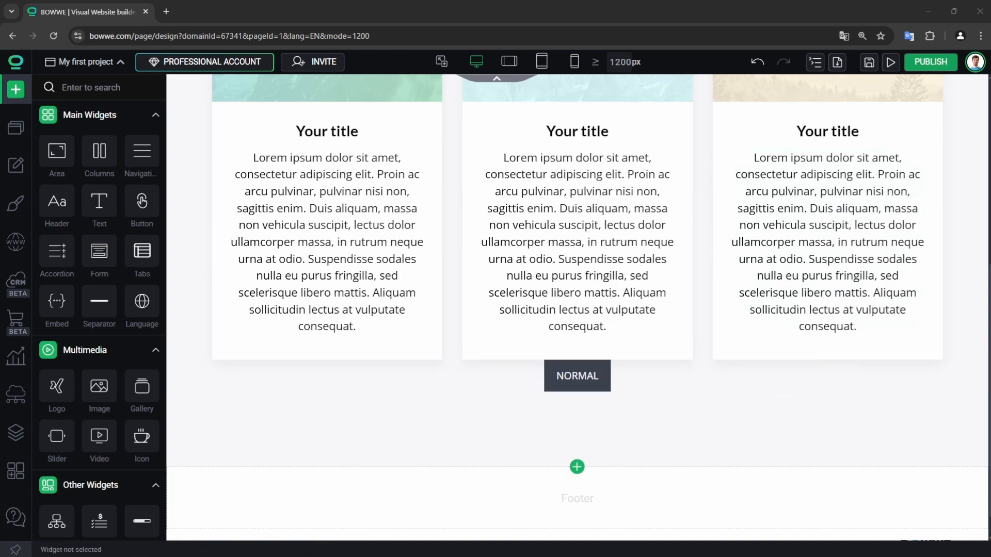
- Change the button text to "About us" and link it to the existing subpage About Us
{"action": "left_click", "coordinate": [597, 387]}
{"action": "left_click", "coordinate": [566, 344]}
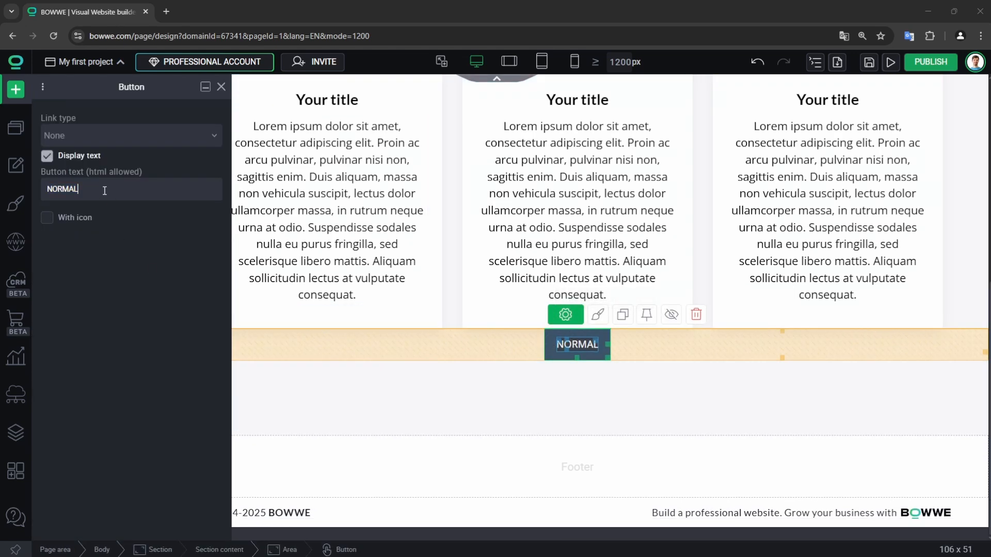
{"action": "type", "text": "About us"}
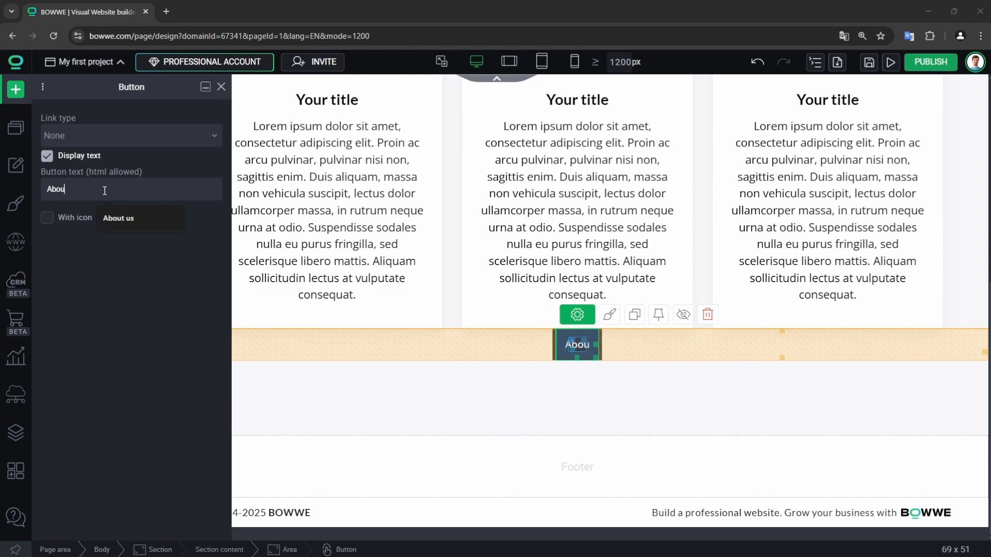
{"action": "left_click", "coordinate": [154, 140]}
{"action": "left_click", "coordinate": [126, 178]}
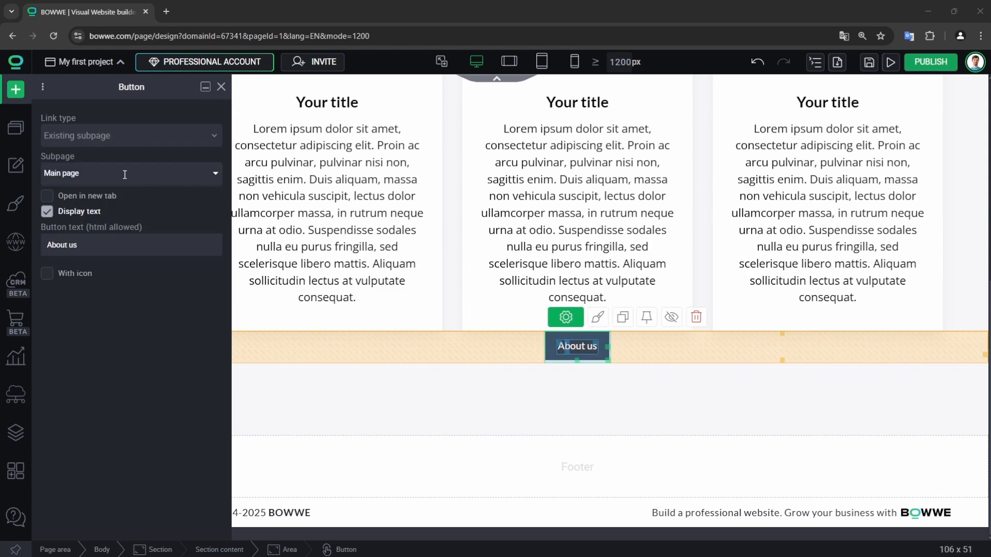
{"action": "left_click", "coordinate": [117, 174]}
{"action": "left_click", "coordinate": [103, 207]}
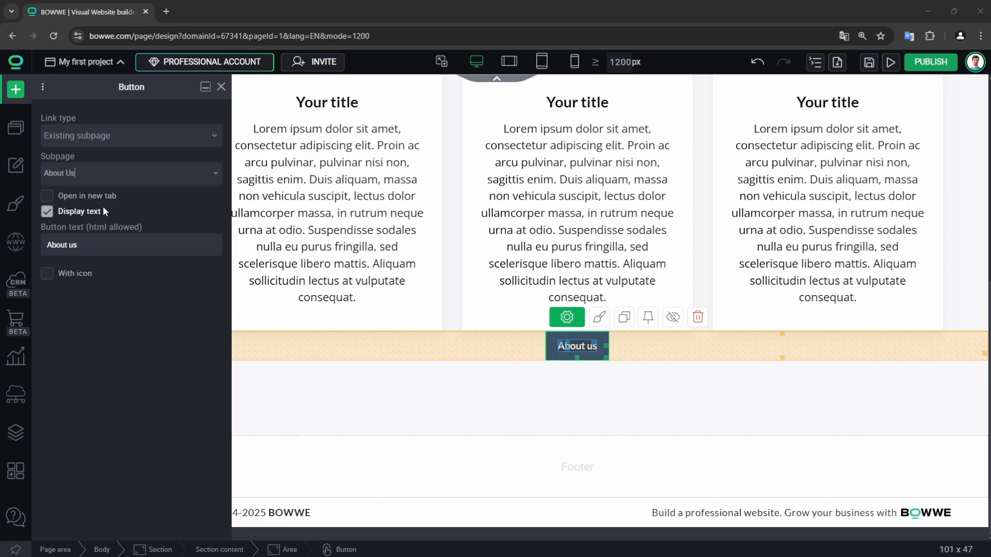
{"action": "left_click", "coordinate": [221, 86]}
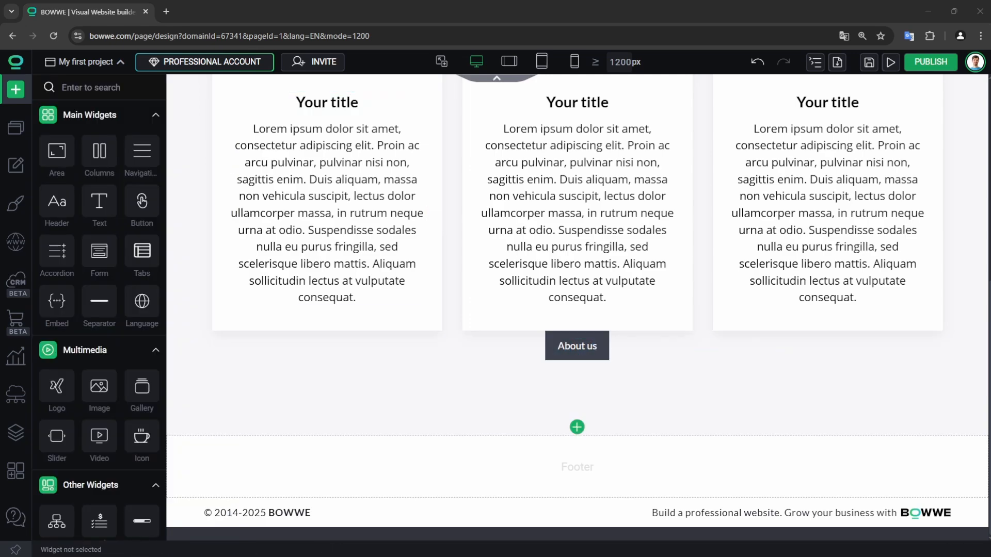
- Replace the middle column's placeholder image with the brown bear picture from the AI images gallery
{"action": "scroll", "coordinate": [577, 310], "scroll_direction": "up", "scroll_amount": 7}
{"action": "left_click", "coordinate": [575, 269]}
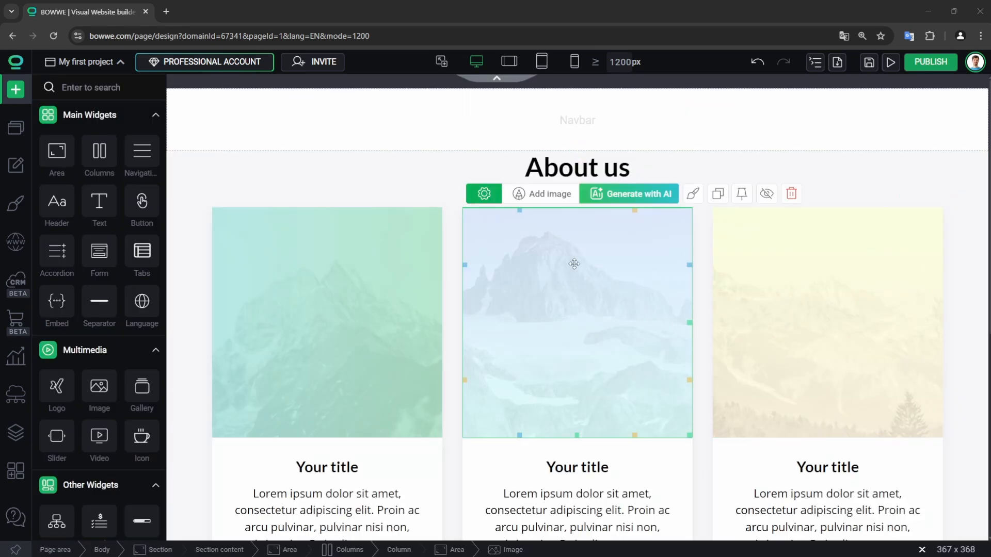
{"action": "left_click", "coordinate": [550, 194]}
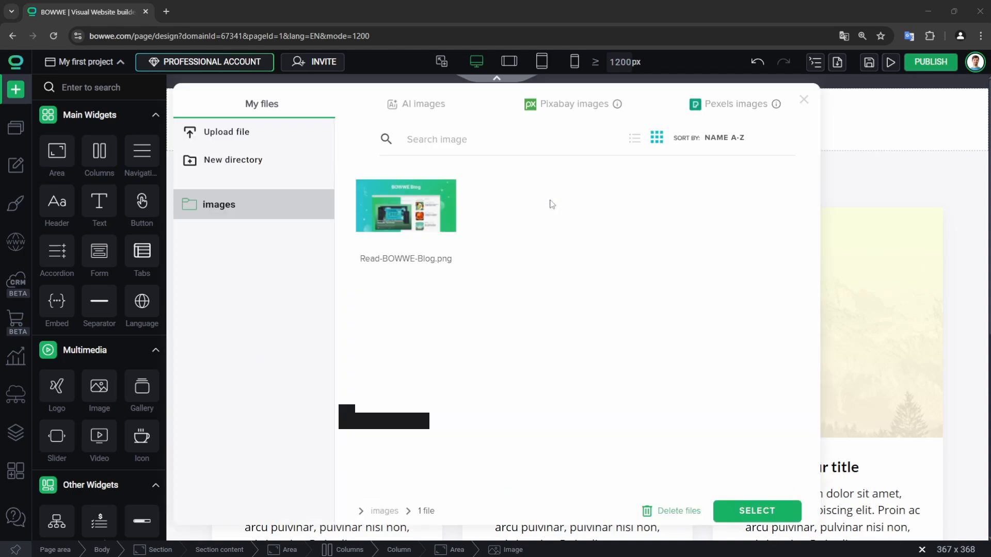
{"action": "left_click", "coordinate": [439, 116]}
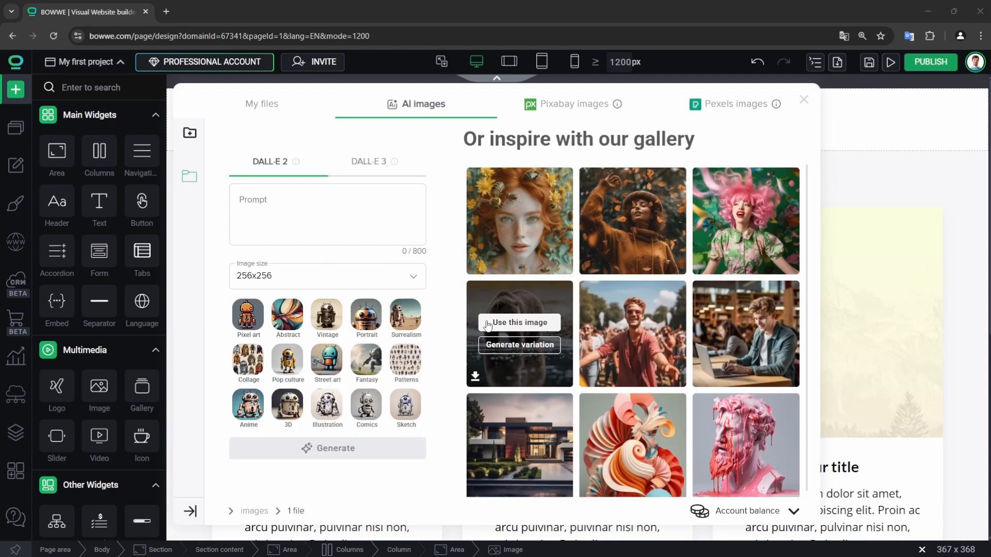
{"action": "left_click", "coordinate": [516, 325]}
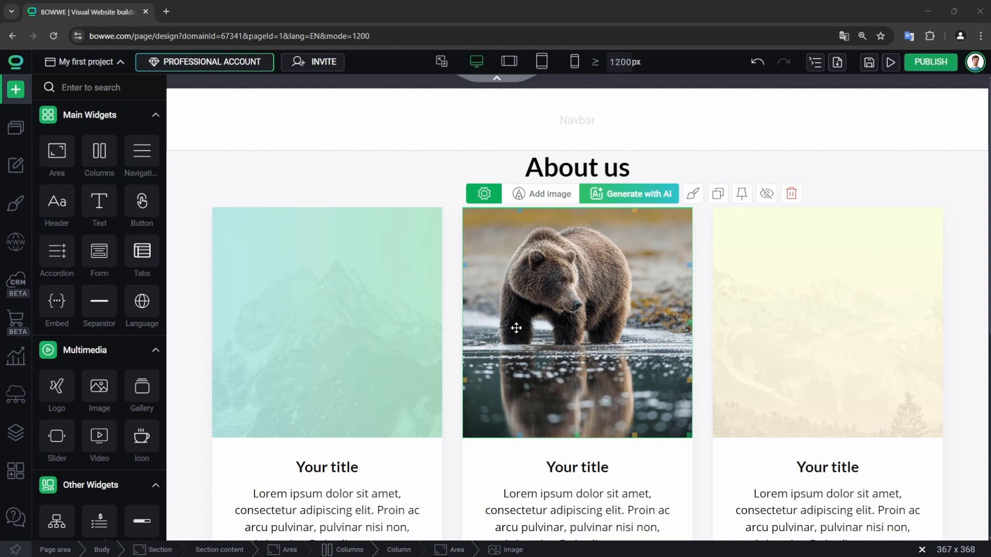
{"action": "key", "text": "Escape"}
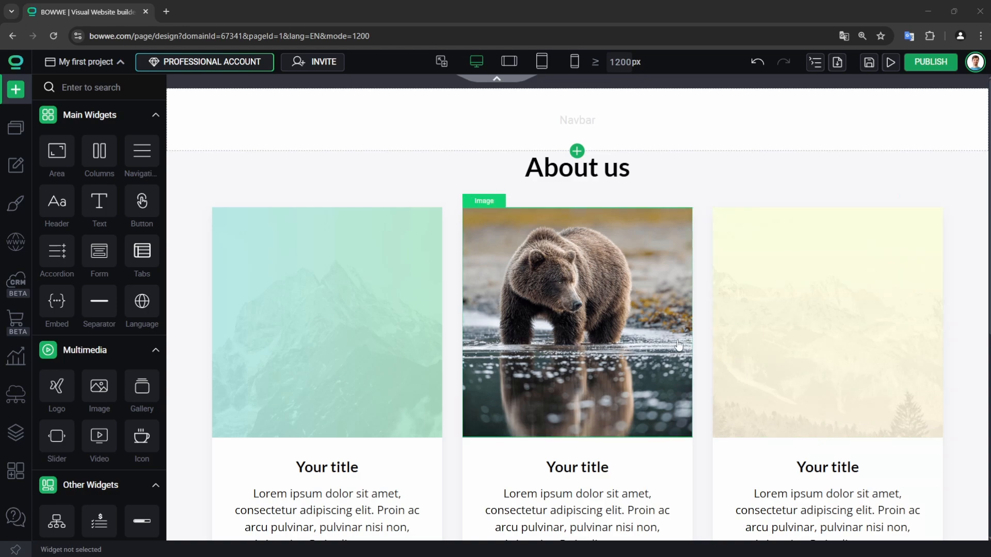
{"action": "scroll", "coordinate": [676, 343], "scroll_direction": "down", "scroll_amount": 4}
{"action": "scroll", "coordinate": [678, 326], "scroll_direction": "down", "scroll_amount": 2}
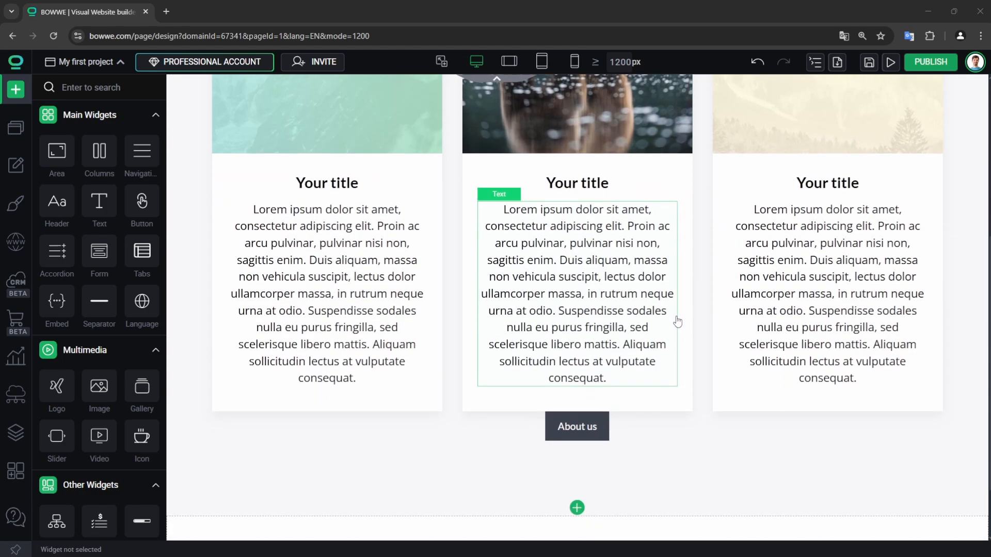
- Set the middle column area's background to a muted translucent teal, rgba(95, 196, 204, 0.39), based on the turquoise project colour
{"action": "left_click", "coordinate": [683, 321]}
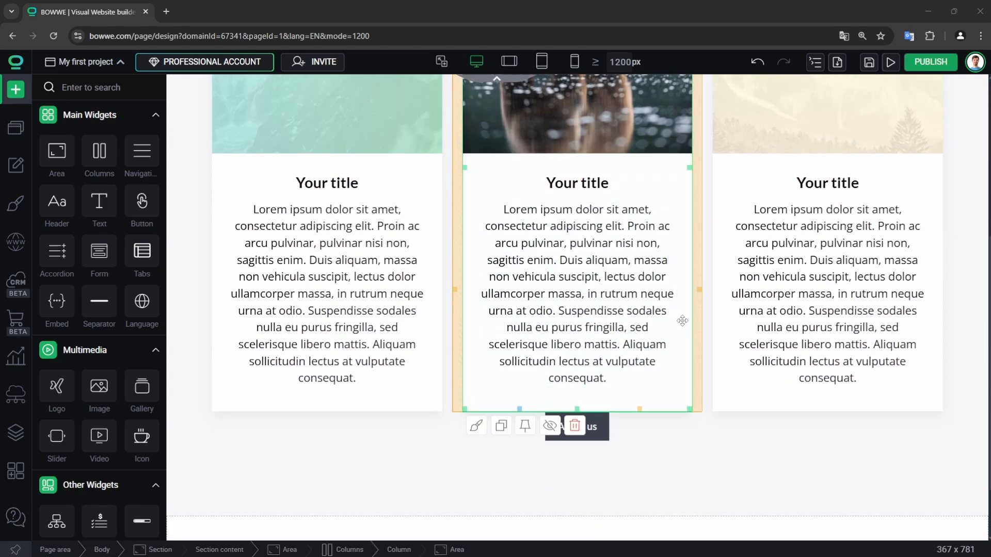
{"action": "left_click", "coordinate": [475, 427]}
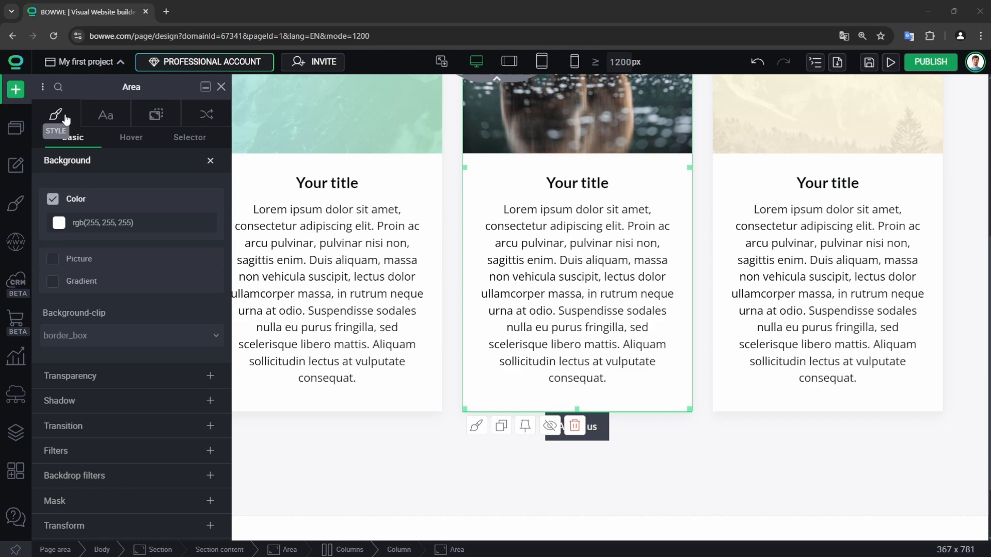
{"action": "left_click", "coordinate": [58, 224]}
{"action": "left_click", "coordinate": [453, 333]}
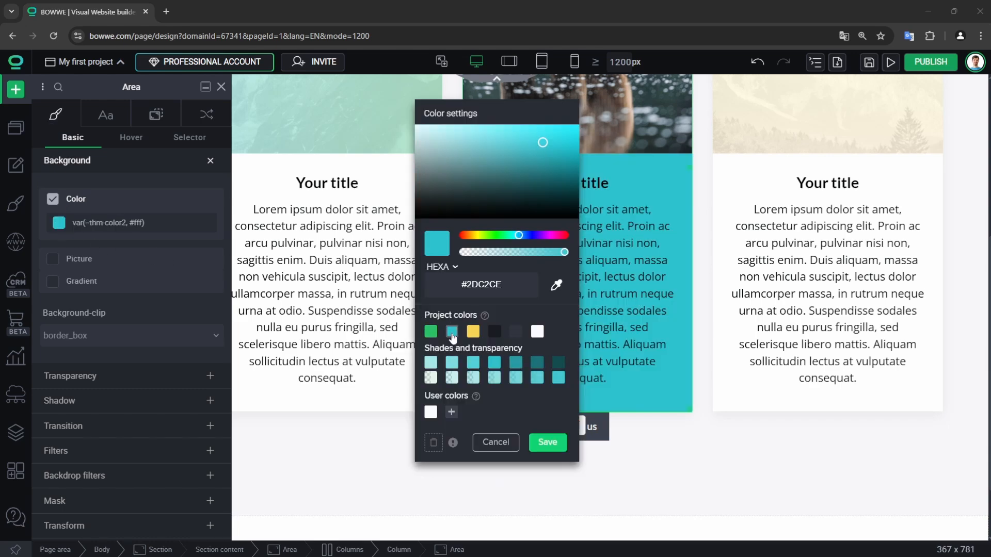
{"action": "left_click_drag", "start_coordinate": [504, 114], "coordinate": [371, 107]}
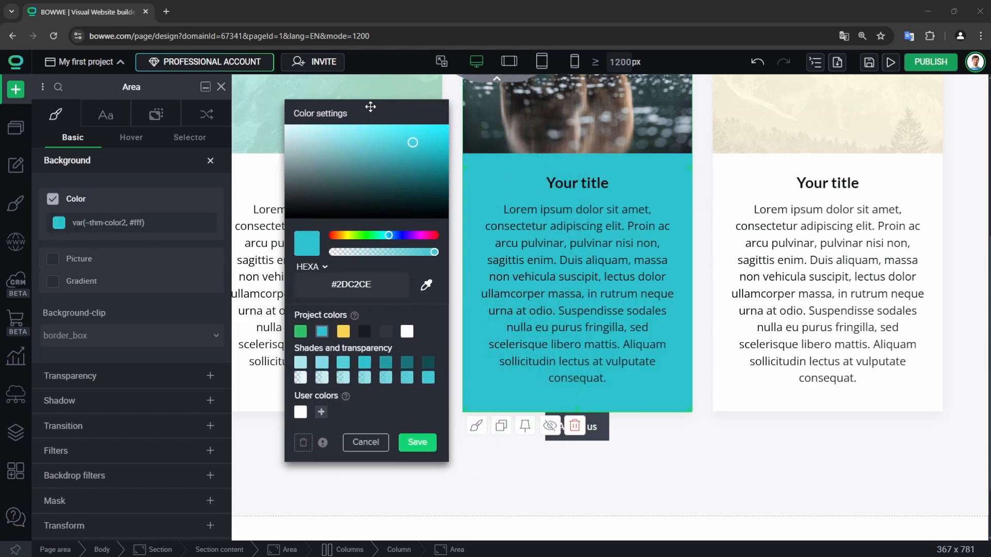
{"action": "left_click", "coordinate": [343, 378]}
{"action": "left_click_drag", "start_coordinate": [404, 174], "coordinate": [374, 146]}
{"action": "left_click", "coordinate": [417, 443]}
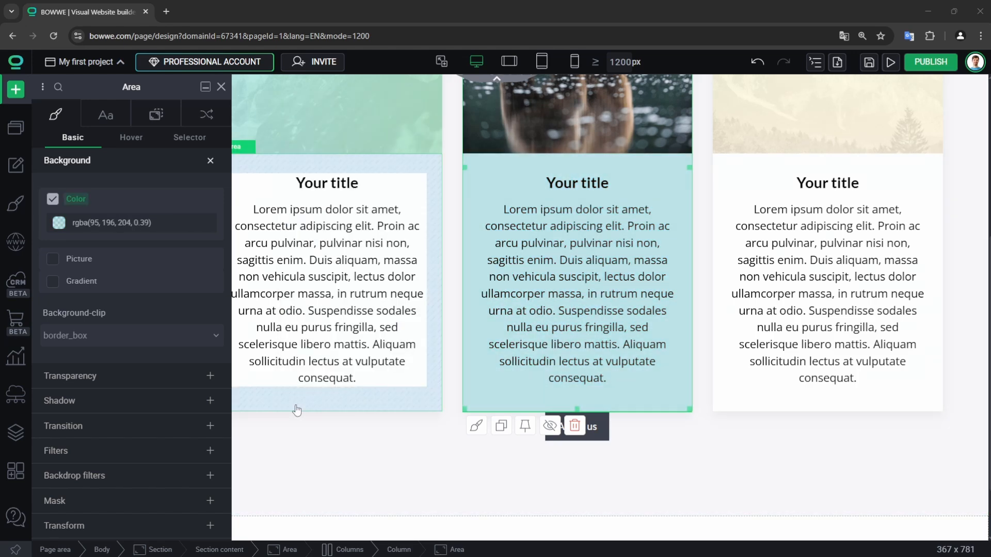
- Set the middle column area's transparency to 83%
{"action": "left_click", "coordinate": [88, 382]}
{"action": "left_click", "coordinate": [164, 375]}
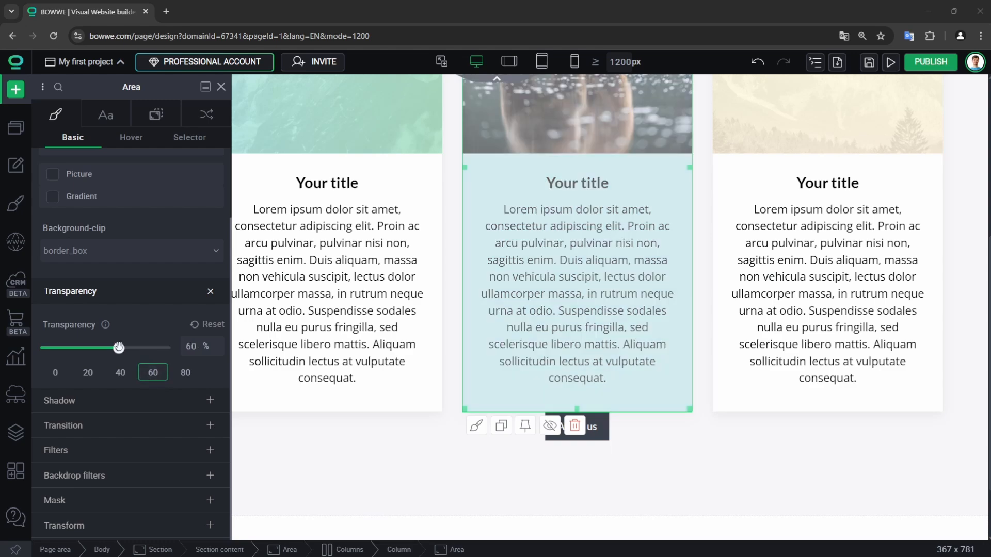
{"action": "left_click_drag", "start_coordinate": [119, 348], "coordinate": [149, 348]}
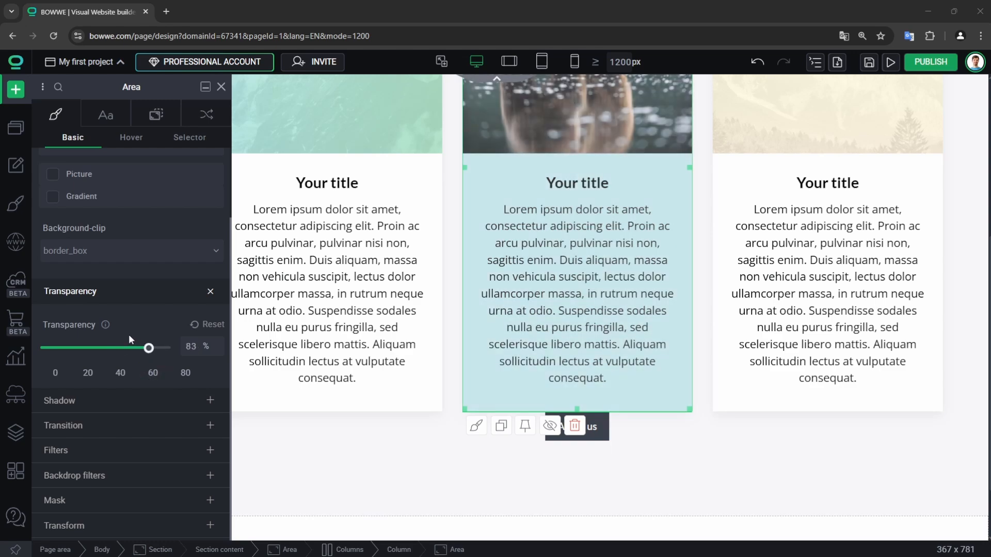
- Darken the middle column area's outer shadow by changing its colour to #00000077
{"action": "left_click", "coordinate": [85, 407]}
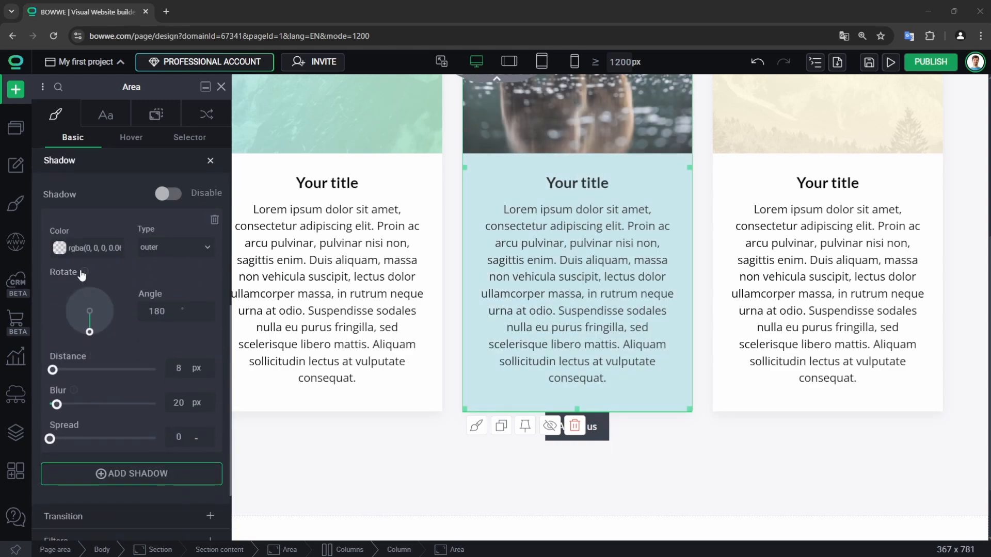
{"action": "left_click", "coordinate": [60, 248]}
{"action": "mouse_move", "coordinate": [504, 252]}
{"action": "left_mouse_down"}
{"action": "mouse_move", "coordinate": [540, 252]}
{"action": "mouse_move", "coordinate": [509, 255]}
{"action": "left_mouse_up"}
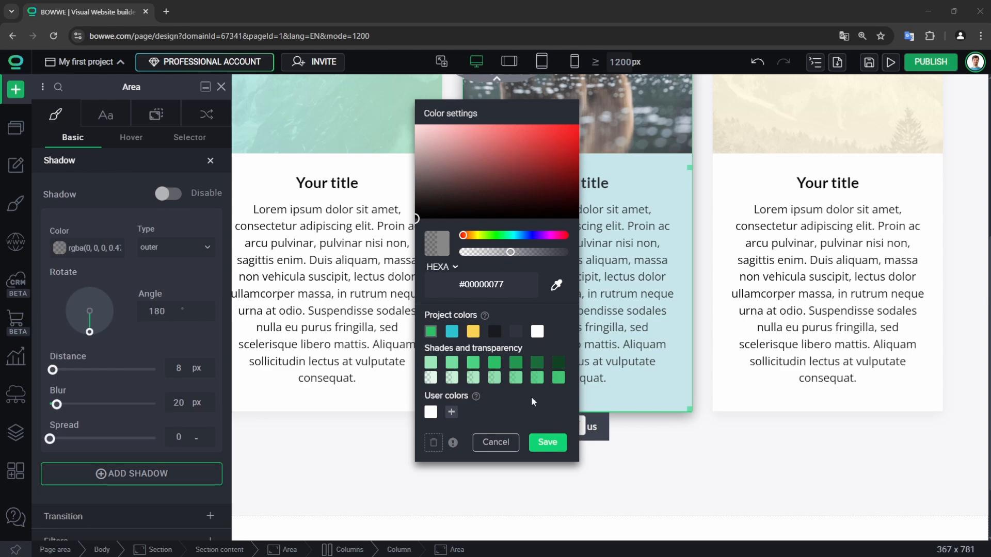
{"action": "left_click", "coordinate": [542, 445]}
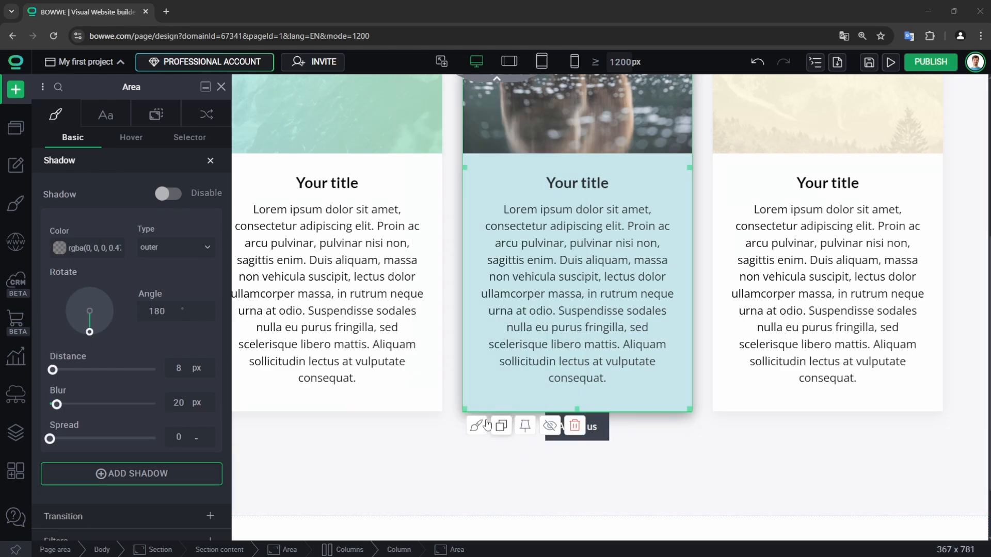
- Make the text in the middle column's area italic and underlined
{"action": "left_click", "coordinate": [115, 121]}
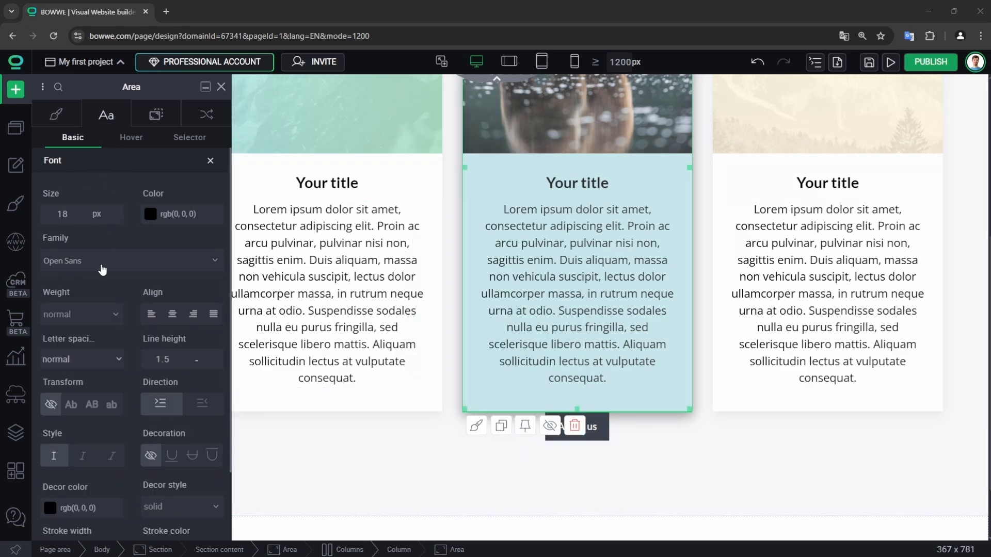
{"action": "left_click", "coordinate": [83, 457]}
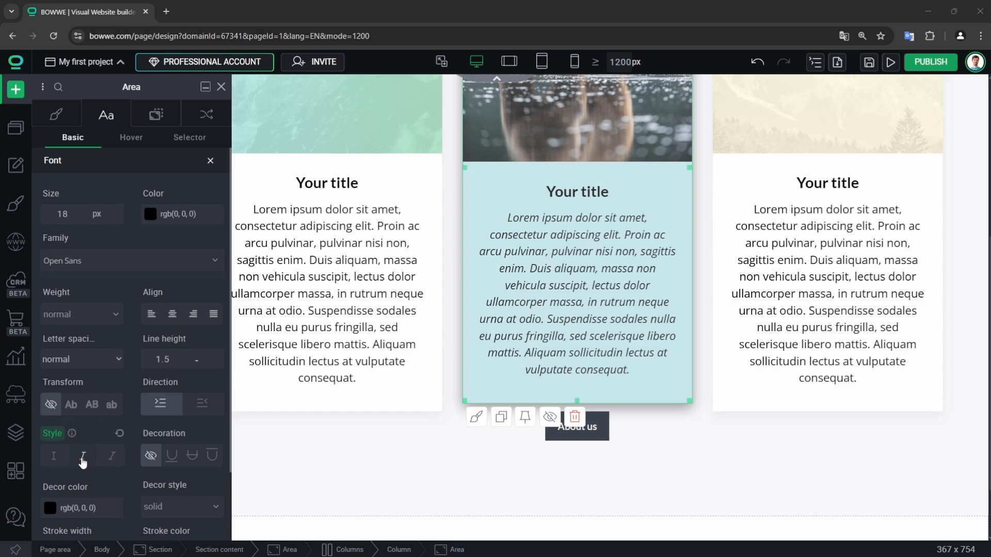
{"action": "left_click", "coordinate": [173, 461]}
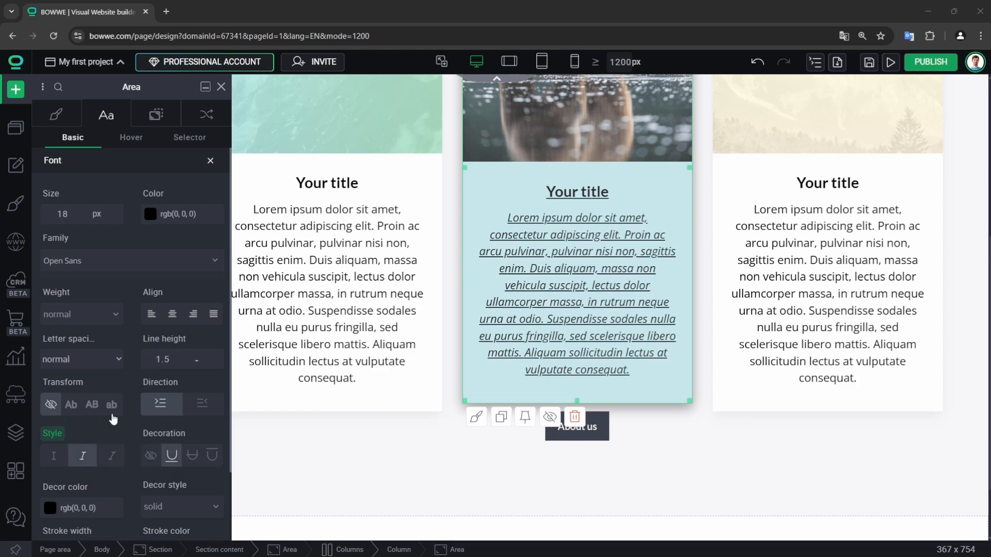
- Set the left and right padding of the middle column's area to 17 px
{"action": "left_click", "coordinate": [168, 119]}
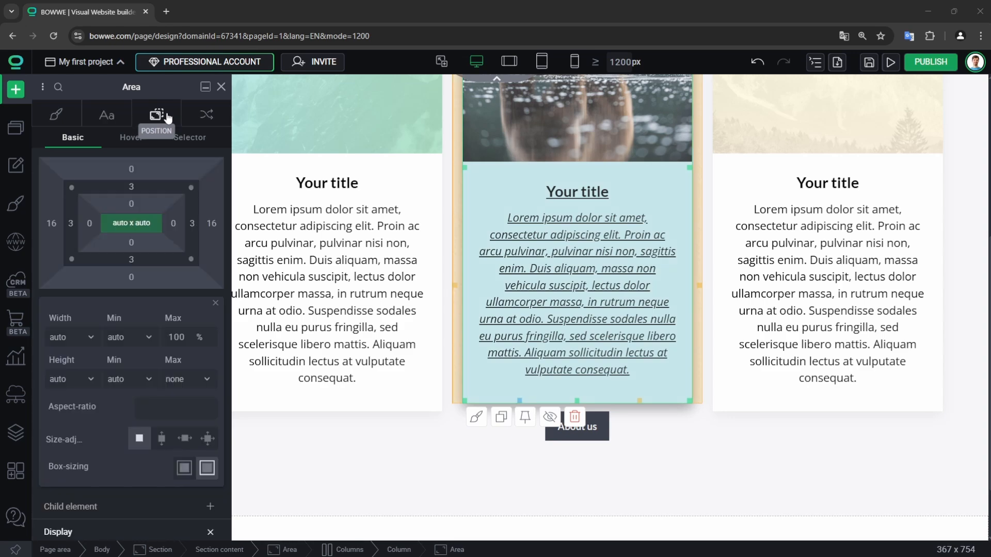
{"action": "left_click", "coordinate": [87, 237]}
{"action": "left_click", "coordinate": [91, 223]}
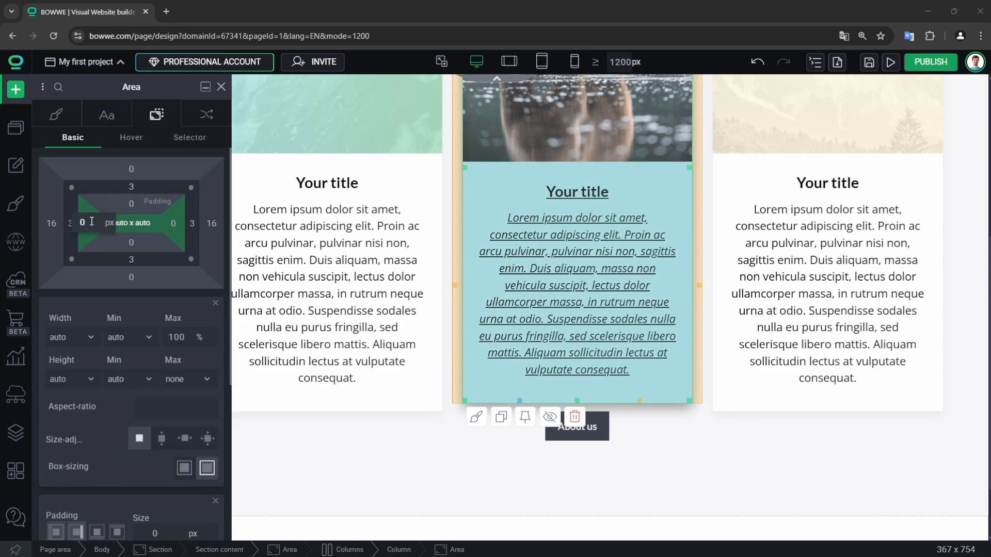
{"action": "left_click_drag", "start_coordinate": [91, 223], "coordinate": [88, 206]}
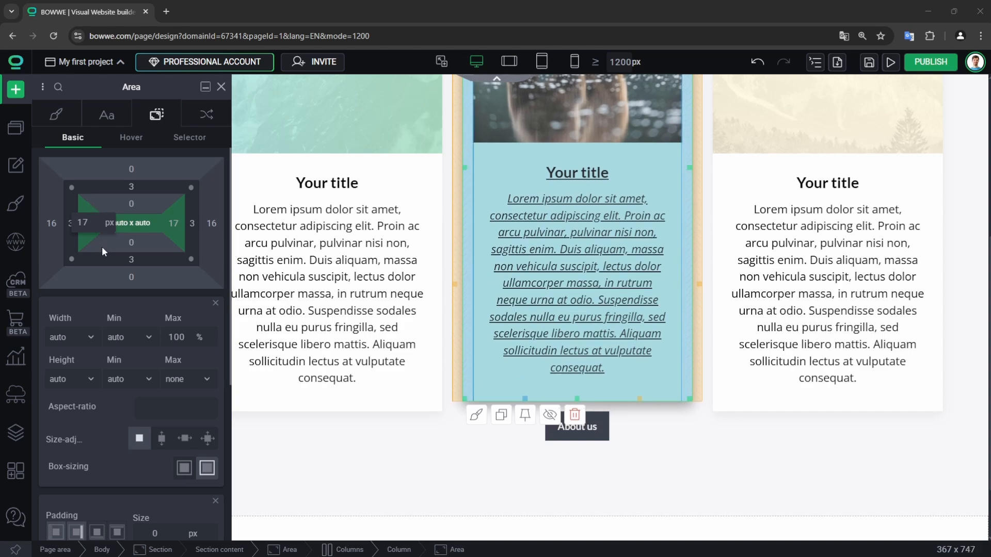
- Give the middle column's area a 48 px bottom margin and reduce it slightly on the canvas
{"action": "left_click", "coordinate": [115, 281]}
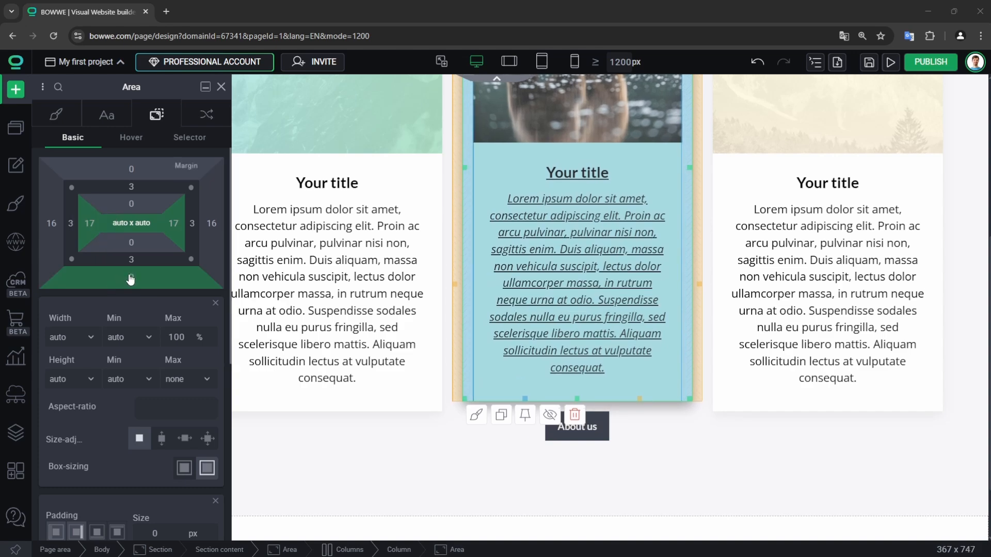
{"action": "left_click", "coordinate": [129, 277]}
{"action": "left_click_drag", "start_coordinate": [129, 268], "coordinate": [132, 238]}
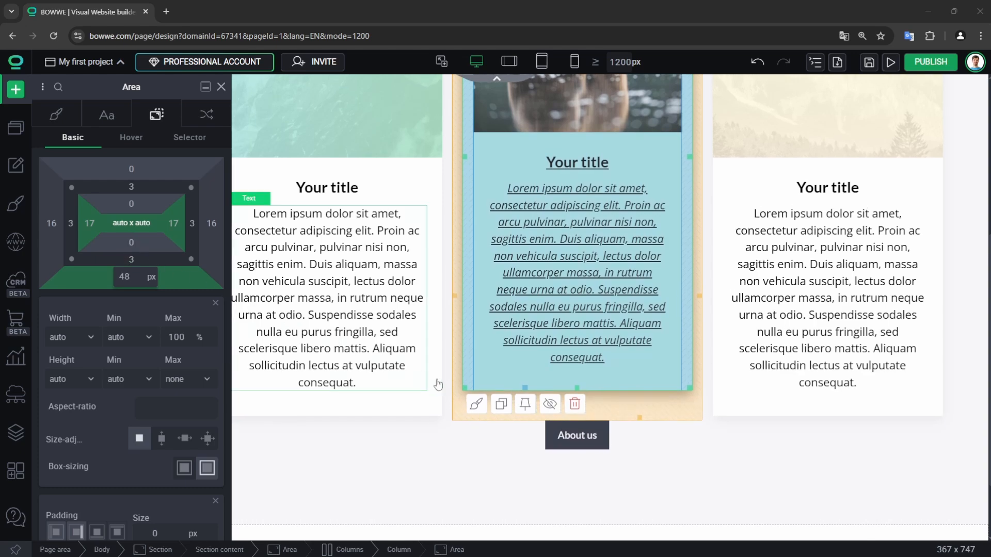
{"action": "left_click_drag", "start_coordinate": [640, 418], "coordinate": [640, 409]}
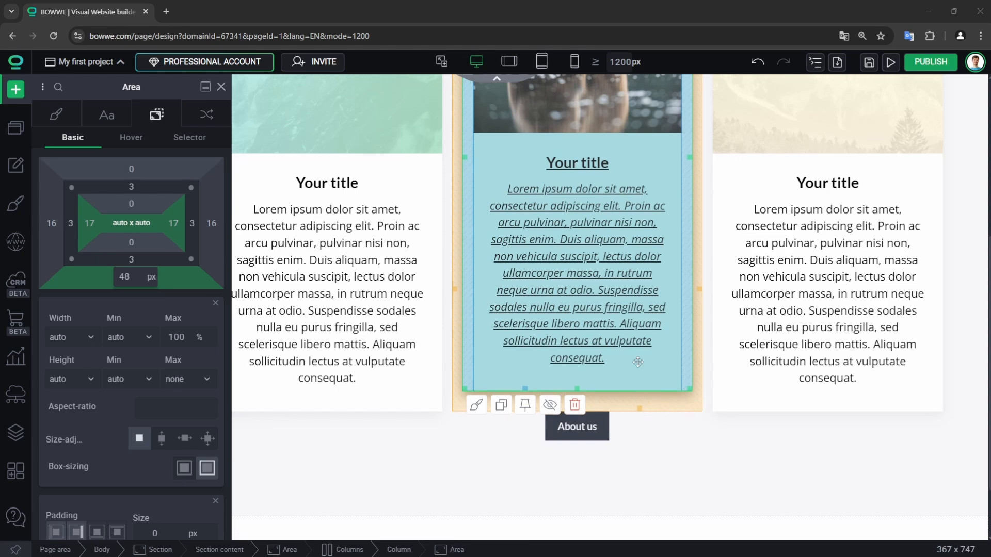
- Add a Fade In entrance animation to the middle column's area, hidden on start and triggered once, and preview it
{"action": "left_click", "coordinate": [206, 115]}
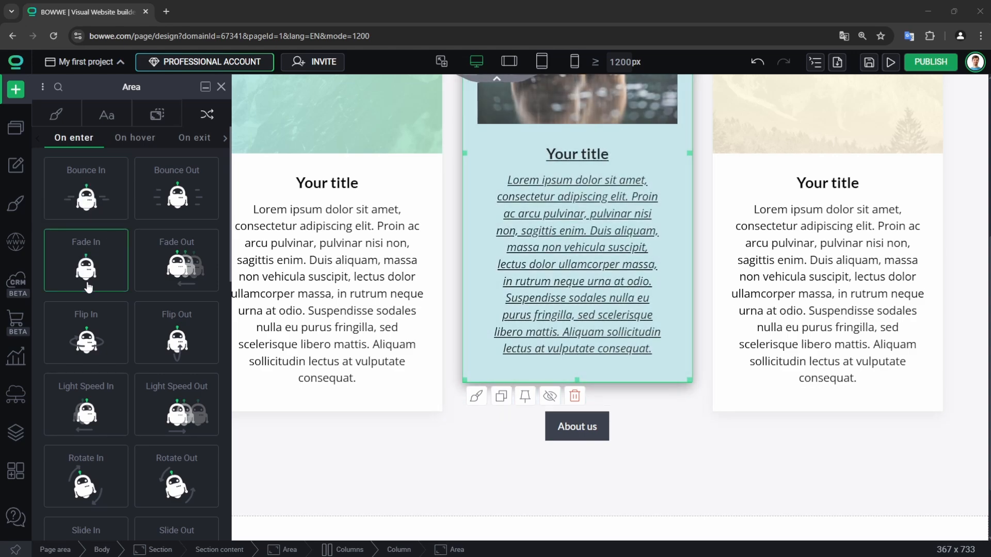
{"action": "left_click", "coordinate": [89, 286]}
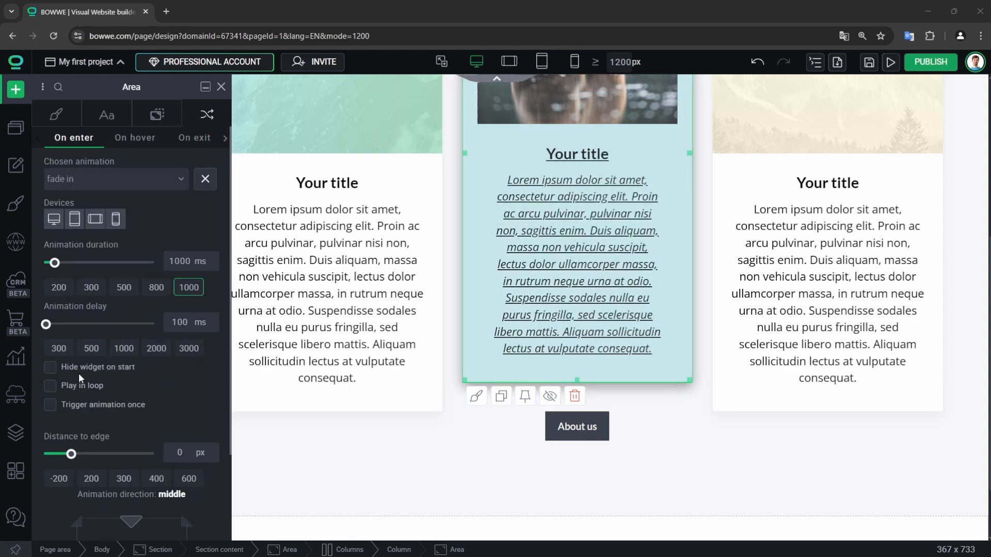
{"action": "left_click", "coordinate": [83, 402]}
{"action": "scroll", "coordinate": [103, 408], "scroll_direction": "down", "scroll_amount": 3}
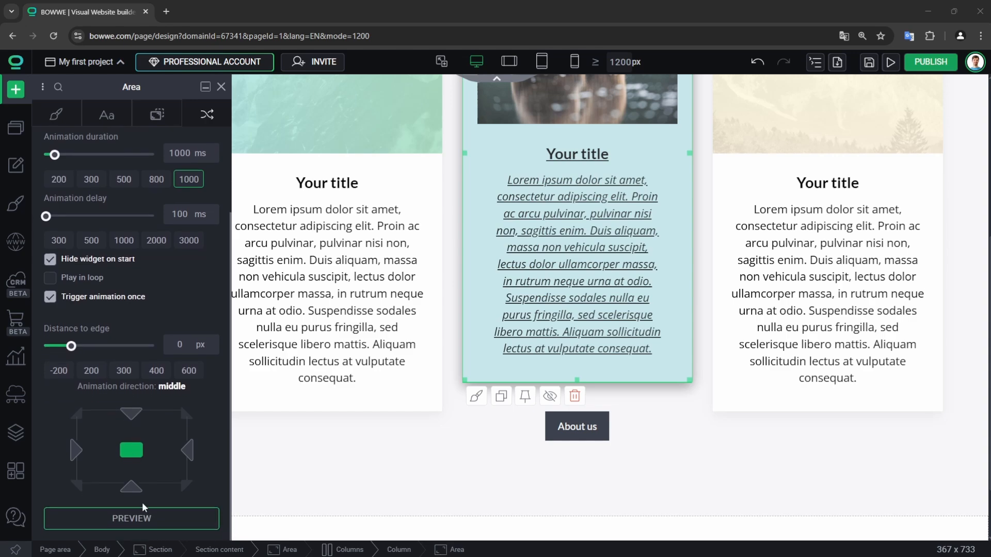
{"action": "left_click", "coordinate": [142, 518]}
{"action": "left_click", "coordinate": [221, 88]}
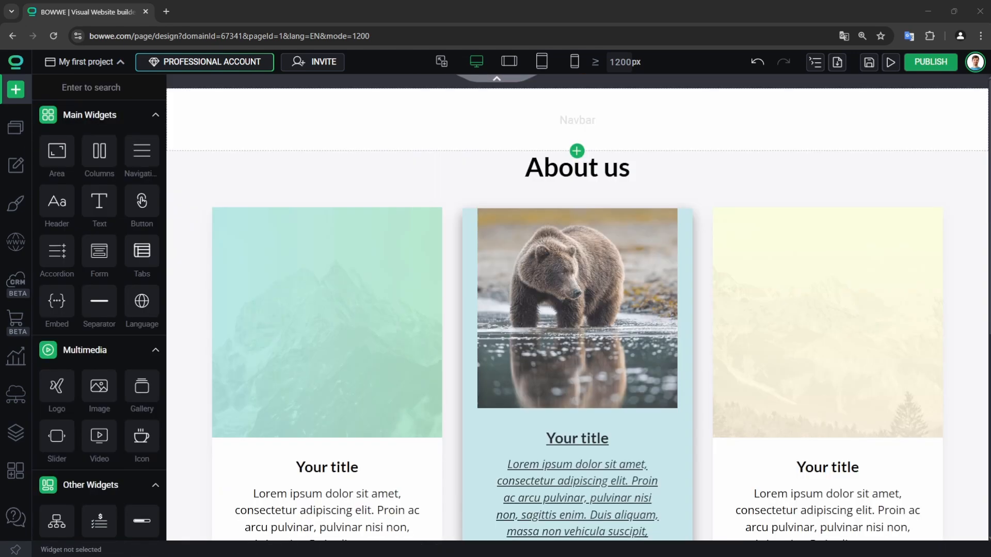
- Add a white Menu section with the BOWWE logo, page links and a dark button to the page's navigation region
{"action": "left_click", "coordinate": [577, 150]}
{"action": "left_click", "coordinate": [582, 131]}
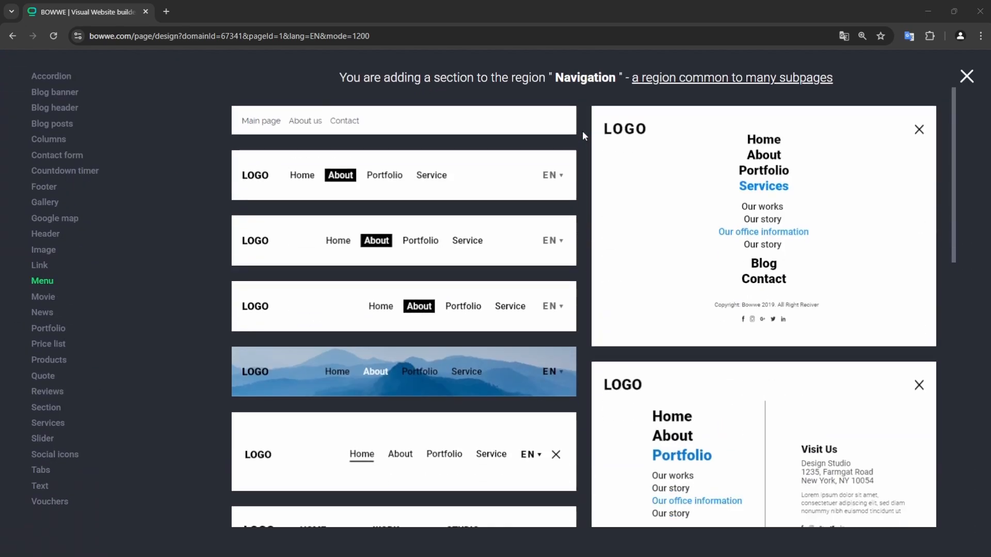
{"action": "scroll", "coordinate": [571, 203], "scroll_direction": "down", "scroll_amount": 9}
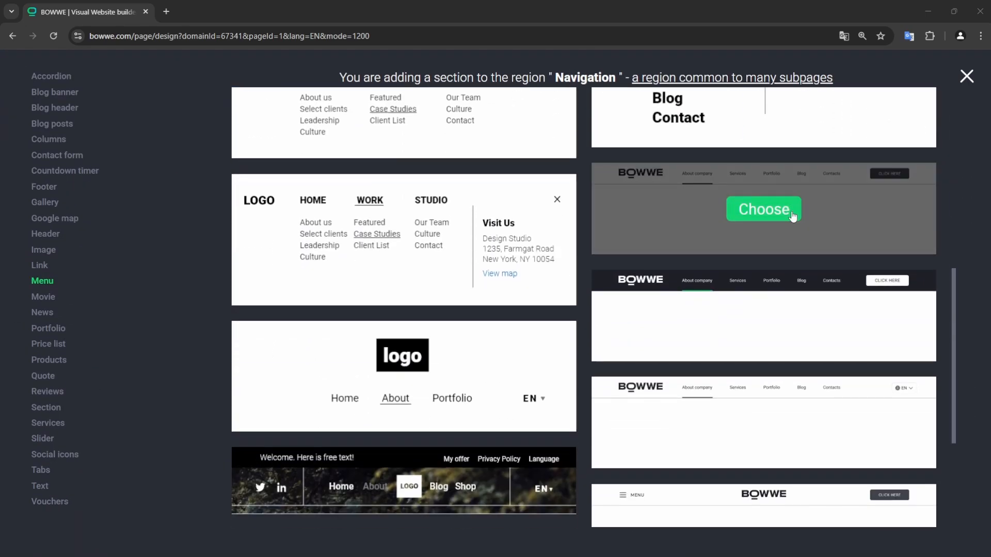
{"action": "left_click", "coordinate": [764, 210]}
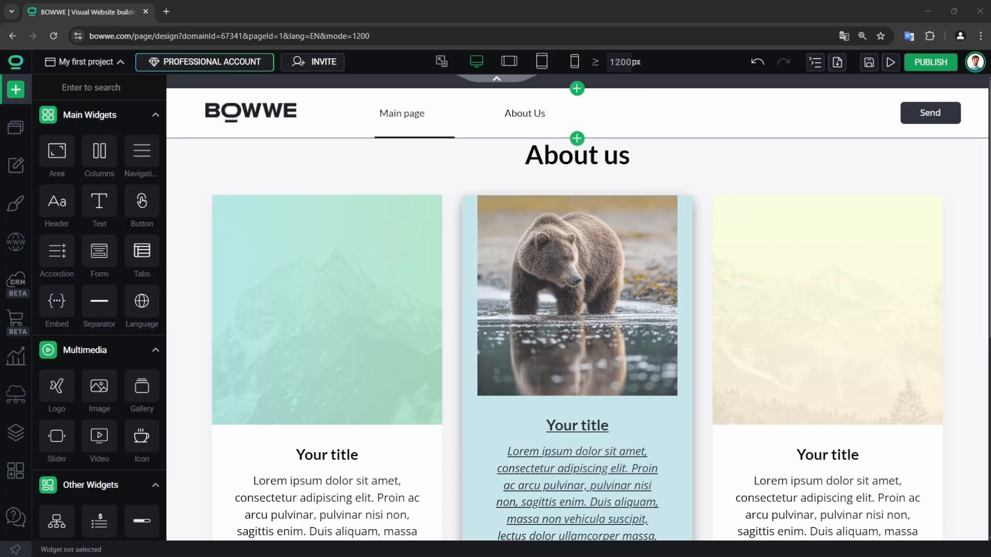
- Add the light Footer section with a logo, one row of links and social icons to the footer region
{"action": "scroll", "coordinate": [598, 462], "scroll_direction": "down", "scroll_amount": 7}
{"action": "left_click", "coordinate": [597, 462]}
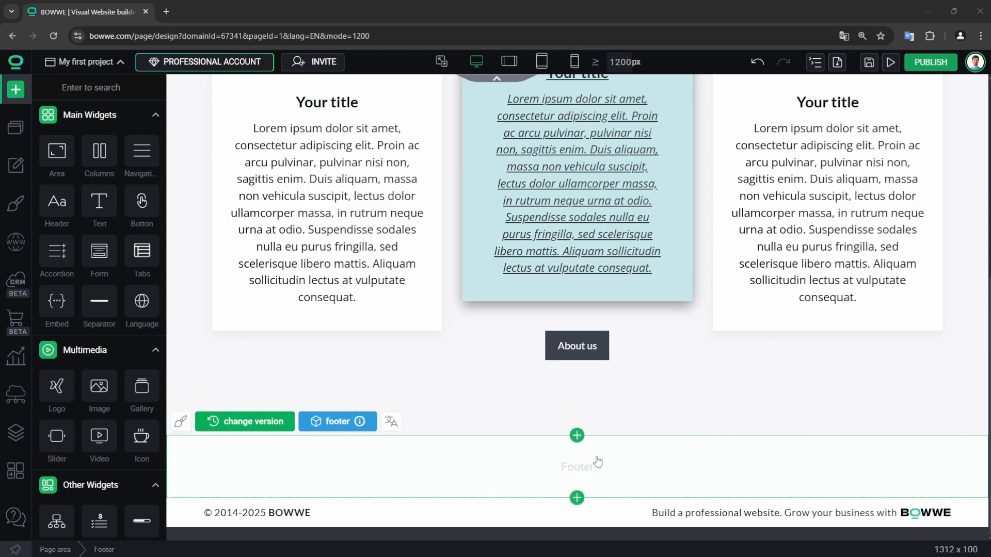
{"action": "left_click", "coordinate": [577, 436]}
{"action": "left_click", "coordinate": [579, 454]}
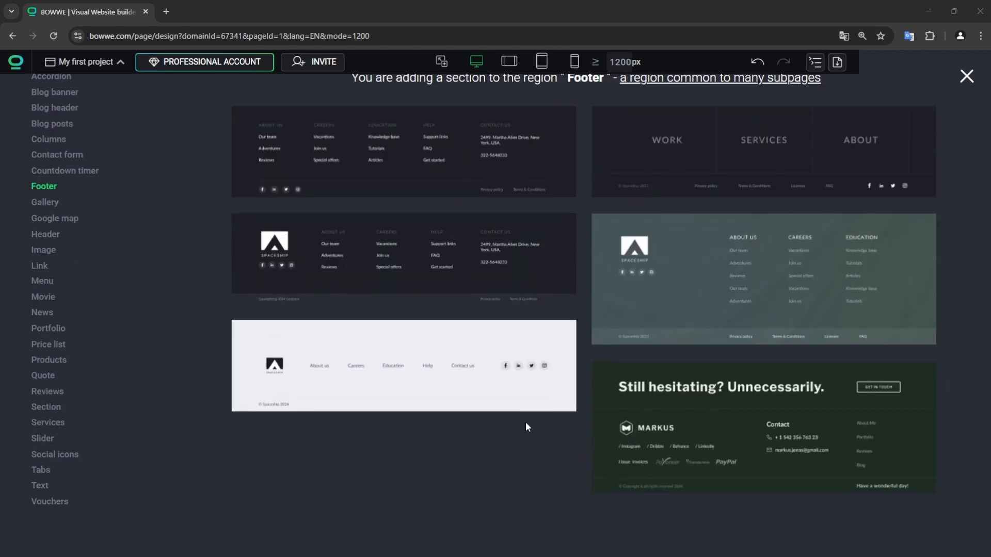
{"action": "left_click", "coordinate": [404, 366]}
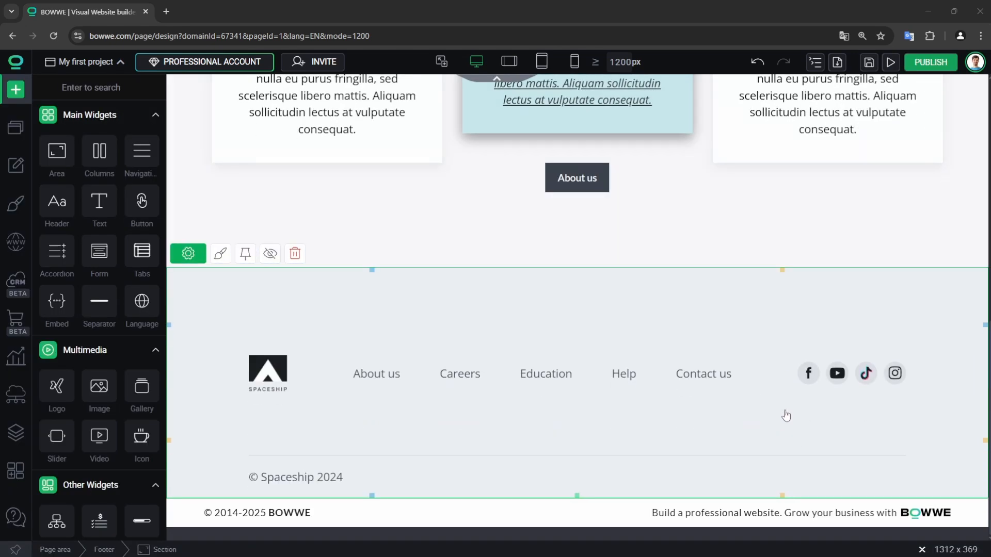
- Set the footer area's background to the third translucent shade of the turquoise project colour and save the project
{"action": "left_click", "coordinate": [937, 452]}
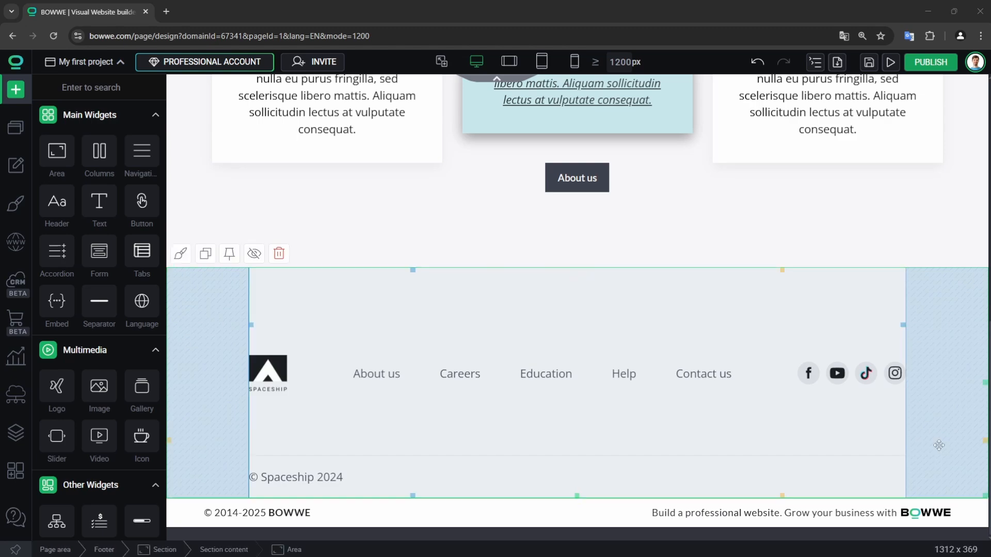
{"action": "left_click", "coordinate": [181, 254]}
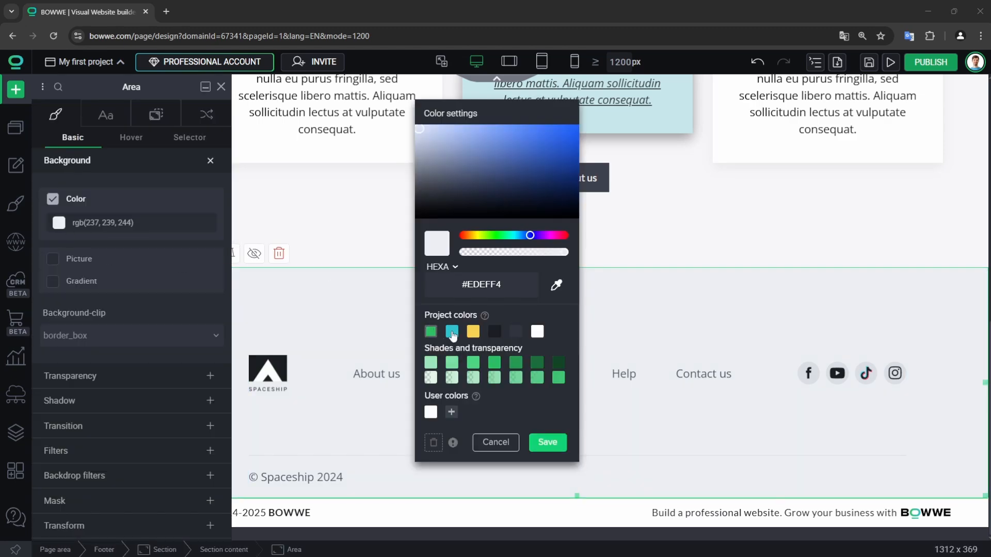
{"action": "left_click", "coordinate": [452, 332]}
{"action": "left_click", "coordinate": [473, 379]}
{"action": "left_click", "coordinate": [548, 443]}
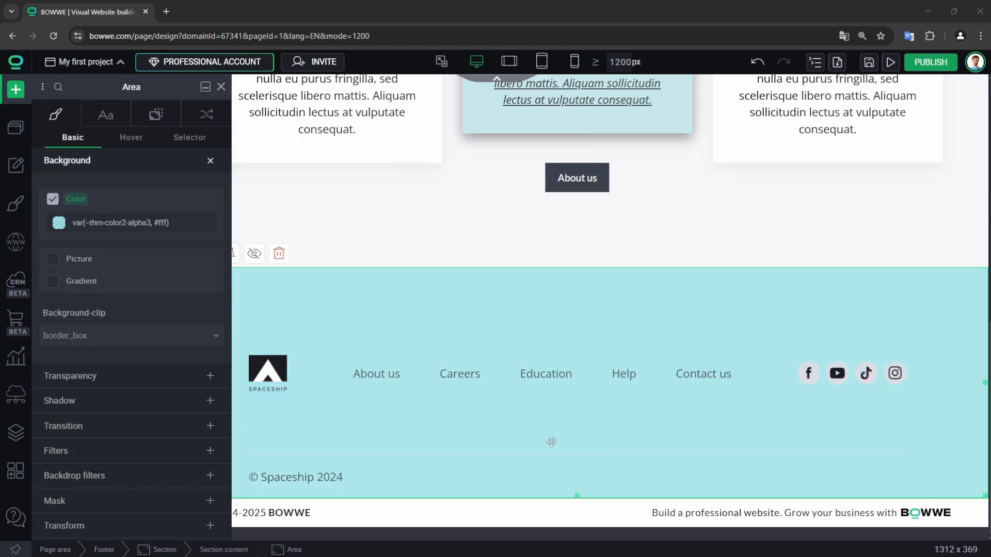
{"action": "left_click", "coordinate": [869, 62]}
- Start a new blank subpage in the site's page list and name it Contact
{"action": "left_click", "coordinate": [16, 127]}
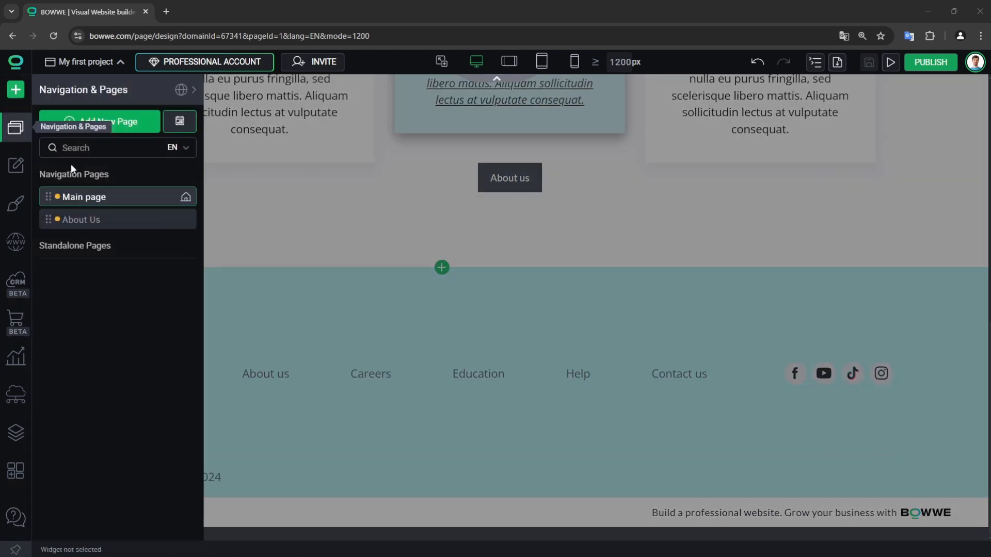
{"action": "left_click", "coordinate": [188, 218]}
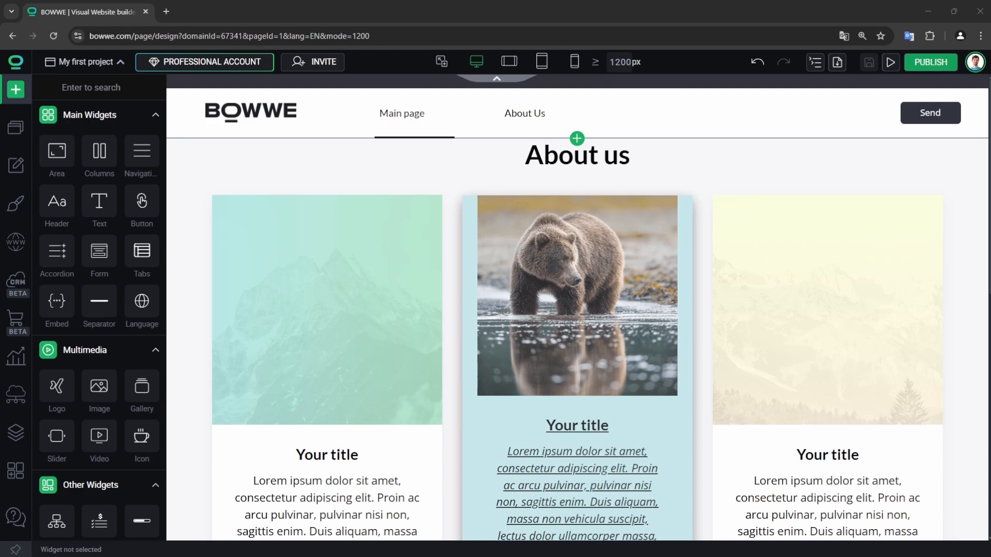
{"action": "left_click", "coordinate": [15, 128]}
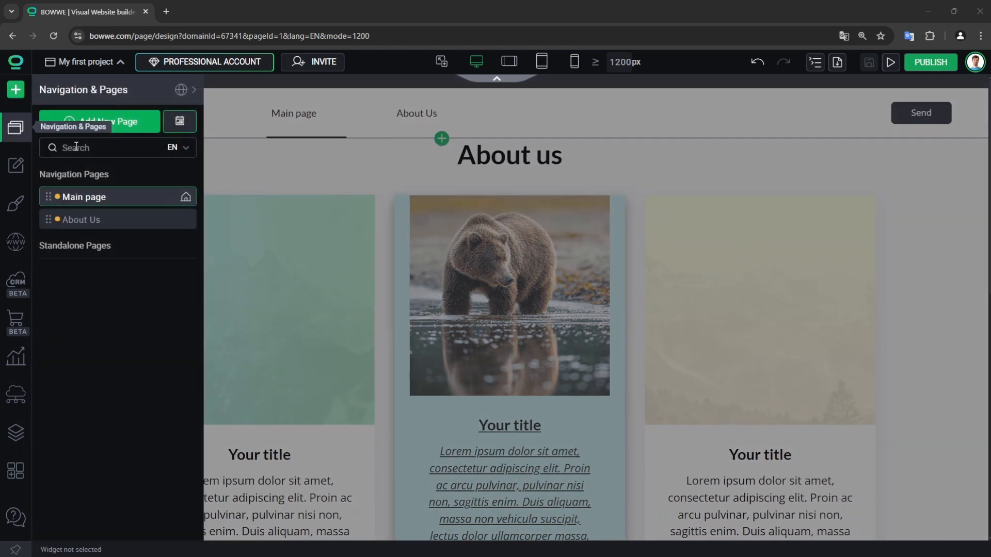
{"action": "left_click", "coordinate": [133, 124]}
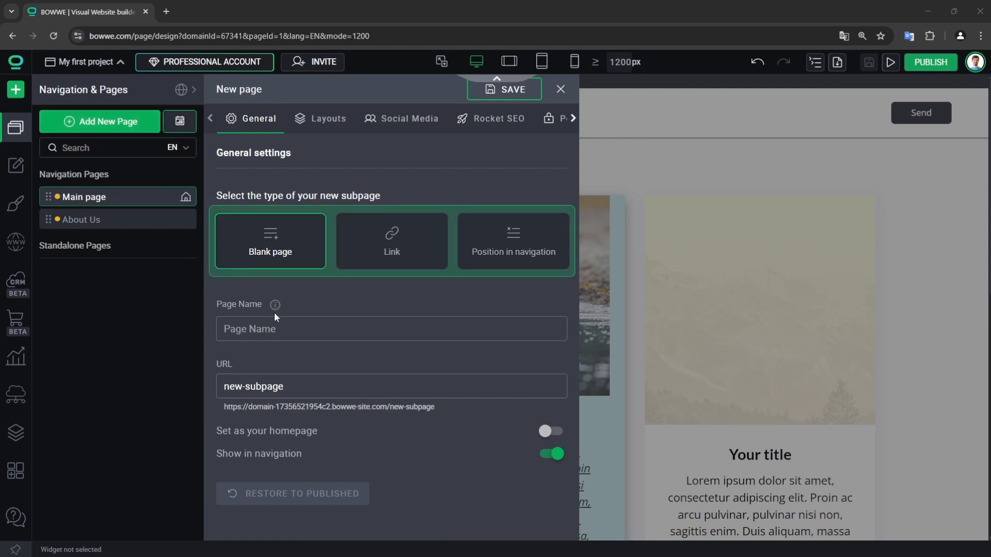
{"action": "left_click", "coordinate": [305, 328]}
{"action": "type", "text": "Co"}
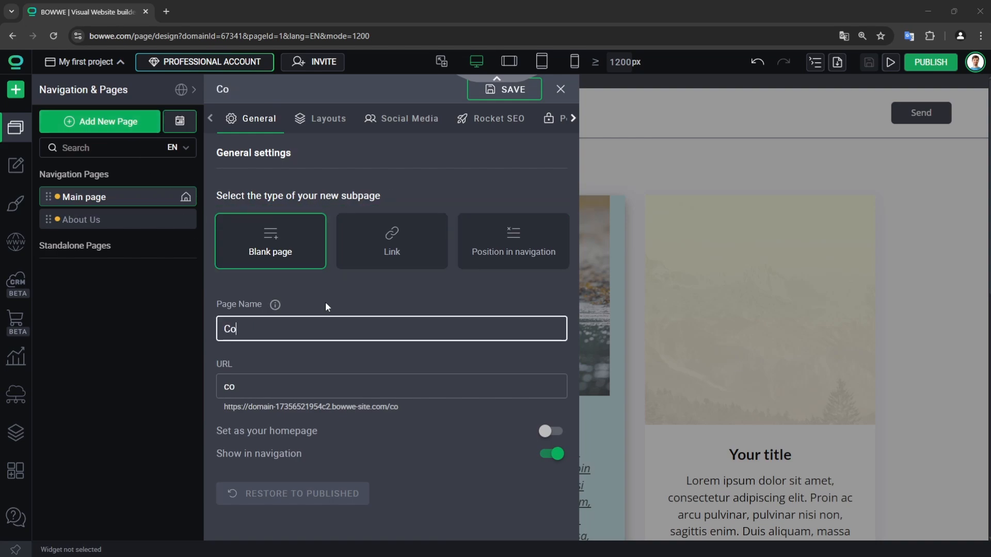
{"action": "type", "text": "ntact"}
{"action": "left_click", "coordinate": [340, 288]}
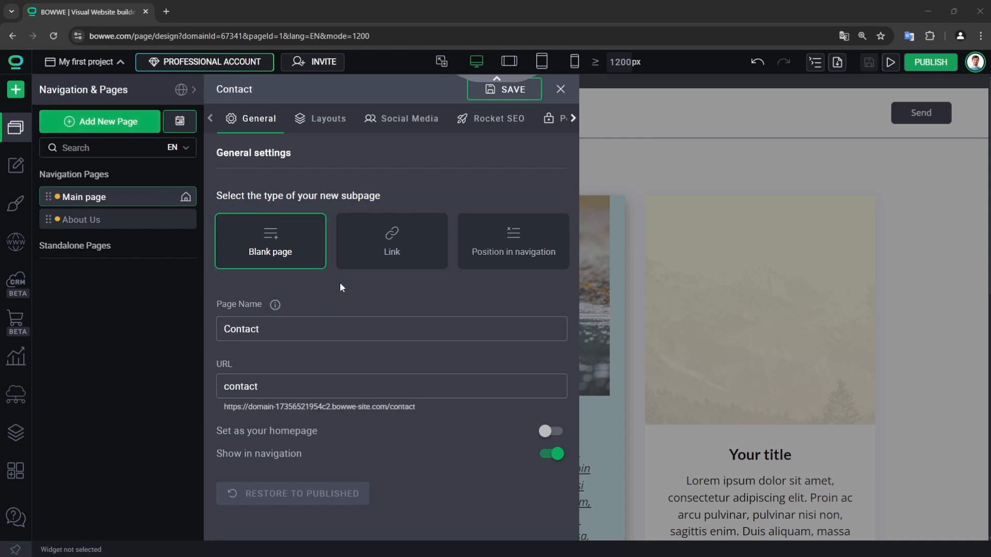
- Set the Contact page's SEO title to "My first project" and save the new page
{"action": "left_click", "coordinate": [476, 119]}
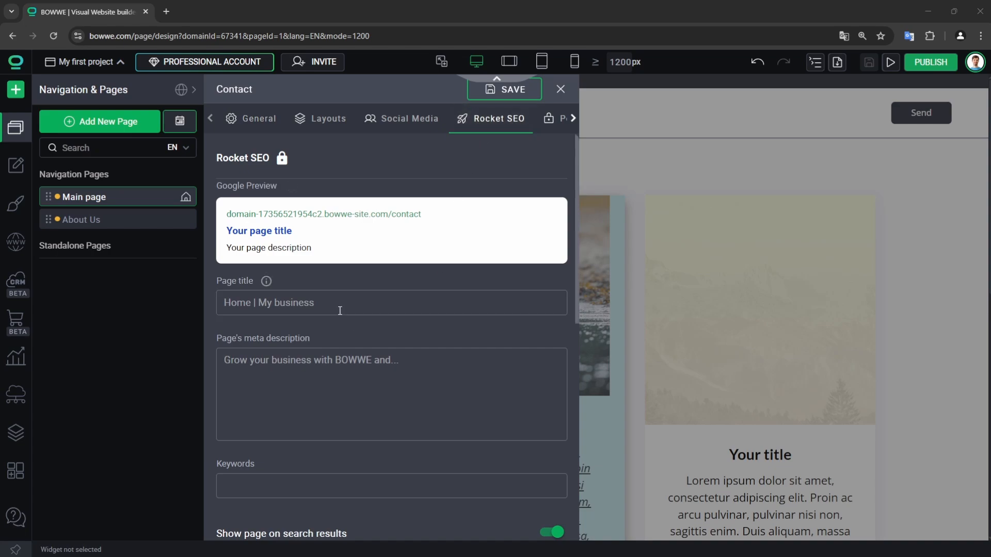
{"action": "left_click", "coordinate": [339, 311]}
{"action": "type", "text": "My first project"}
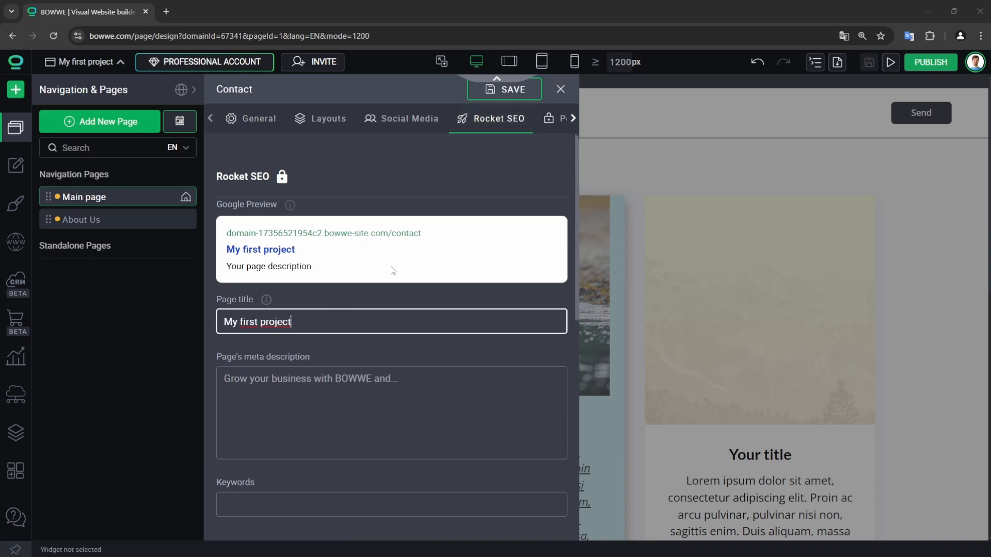
{"action": "left_click", "coordinate": [527, 92]}
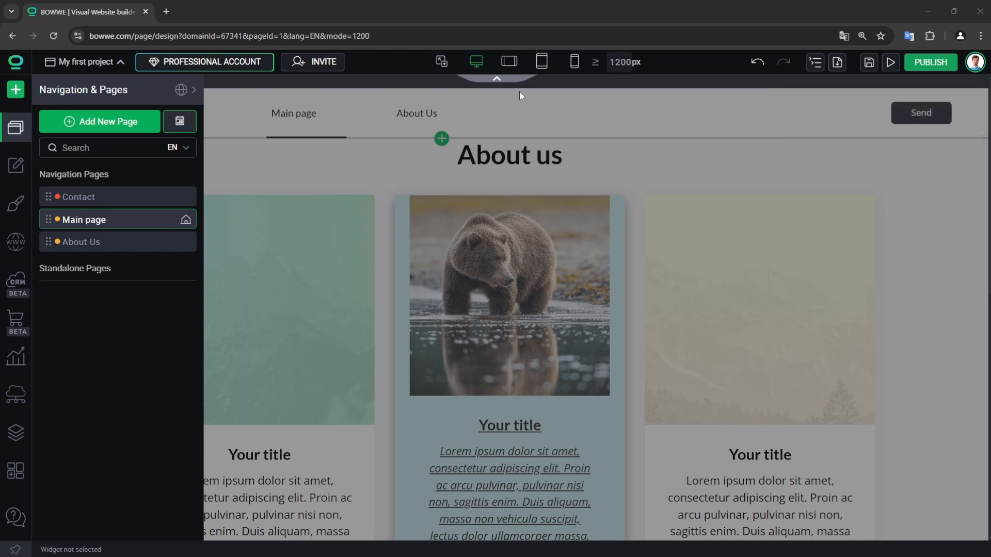
{"action": "left_click", "coordinate": [519, 92]}
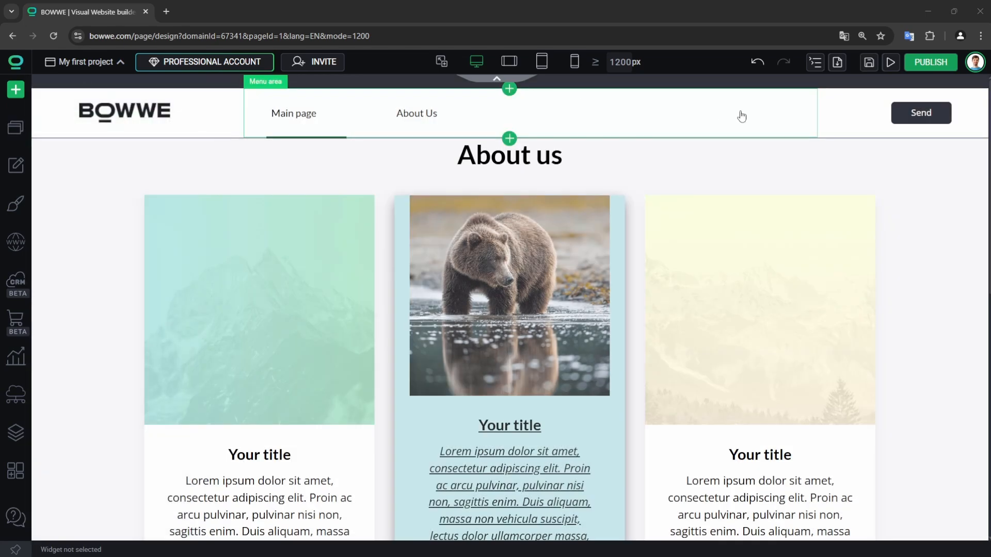
- Save the project, publish the website online and dismiss the publishing dialog
{"action": "left_click", "coordinate": [869, 63]}
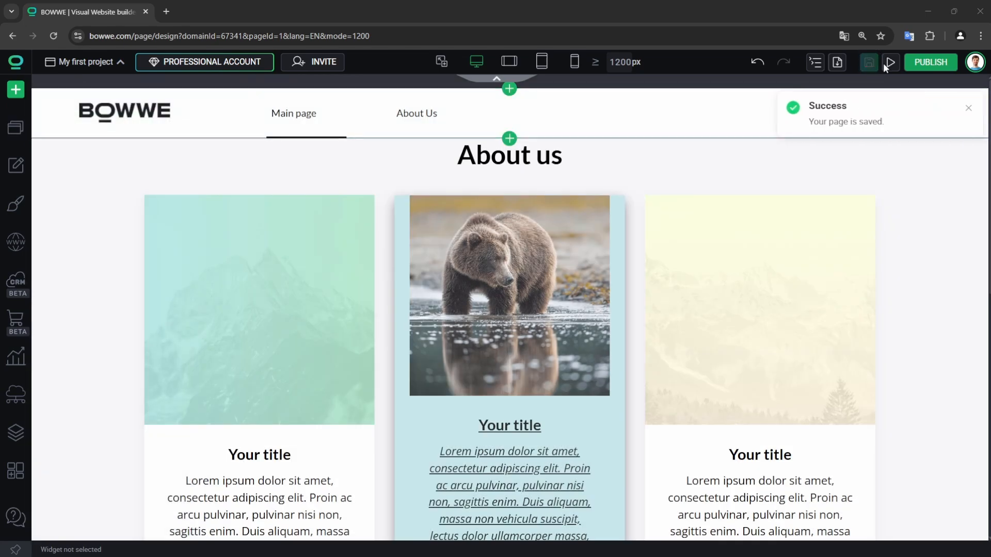
{"action": "left_click", "coordinate": [930, 67]}
{"action": "left_click", "coordinate": [894, 233]}
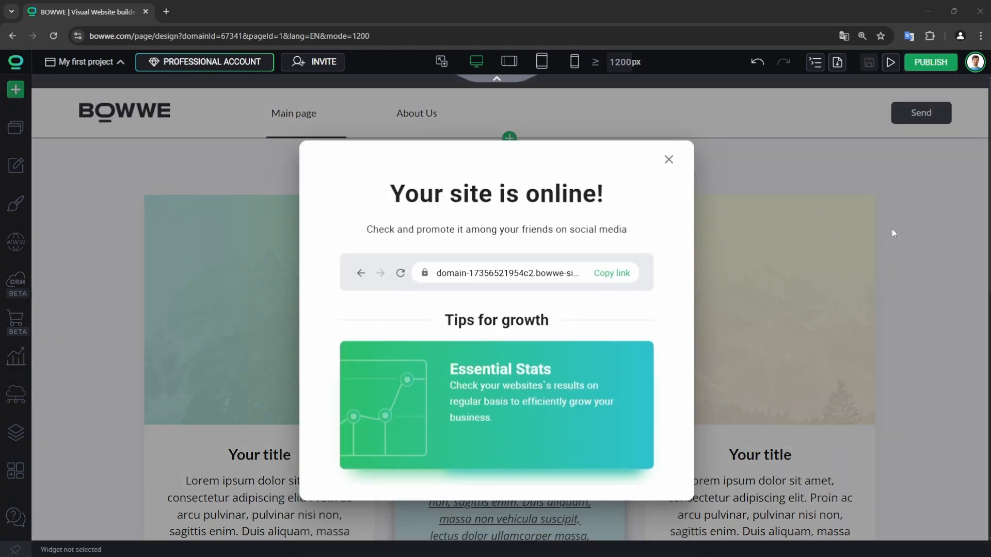
{"action": "left_click", "coordinate": [669, 150]}
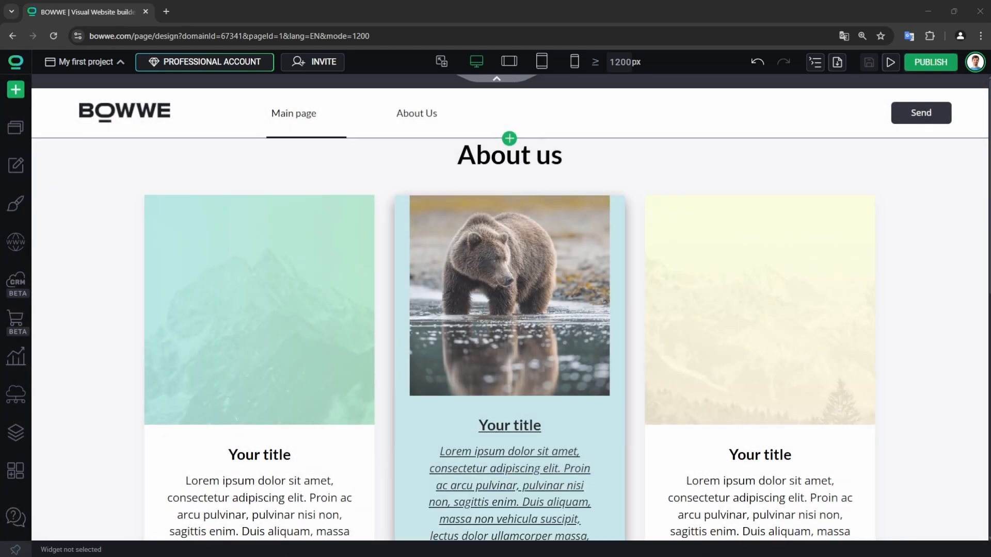